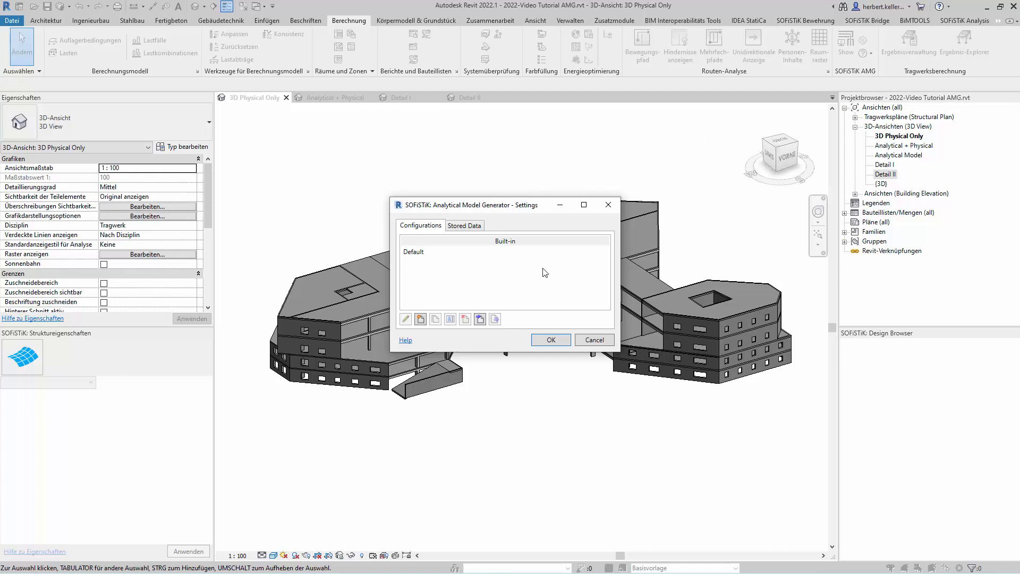
Open the built-in Default configuration for editing and enter 30 cm as the minimum length of beams.
left_click(420, 256)
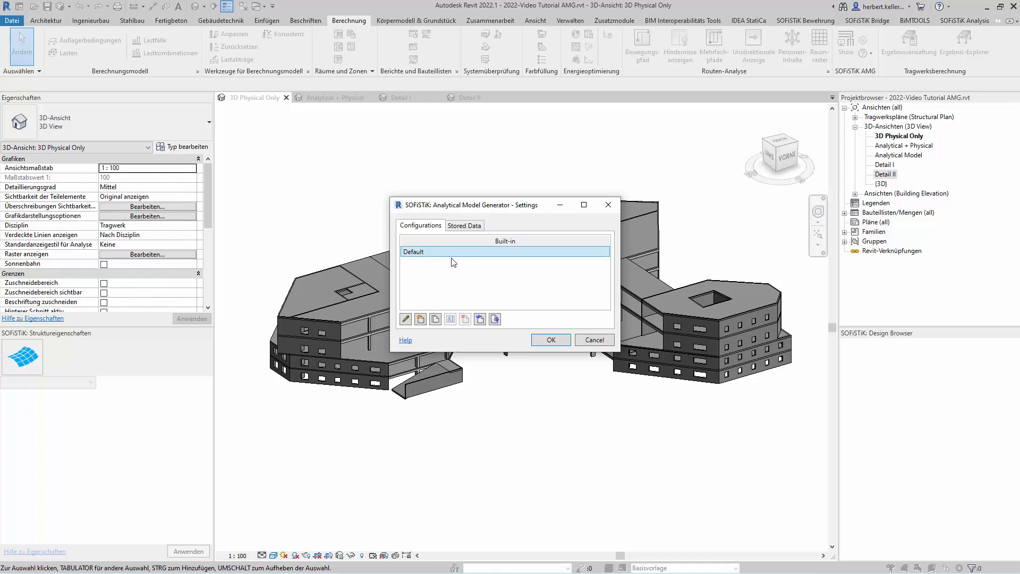
left_click(405, 319)
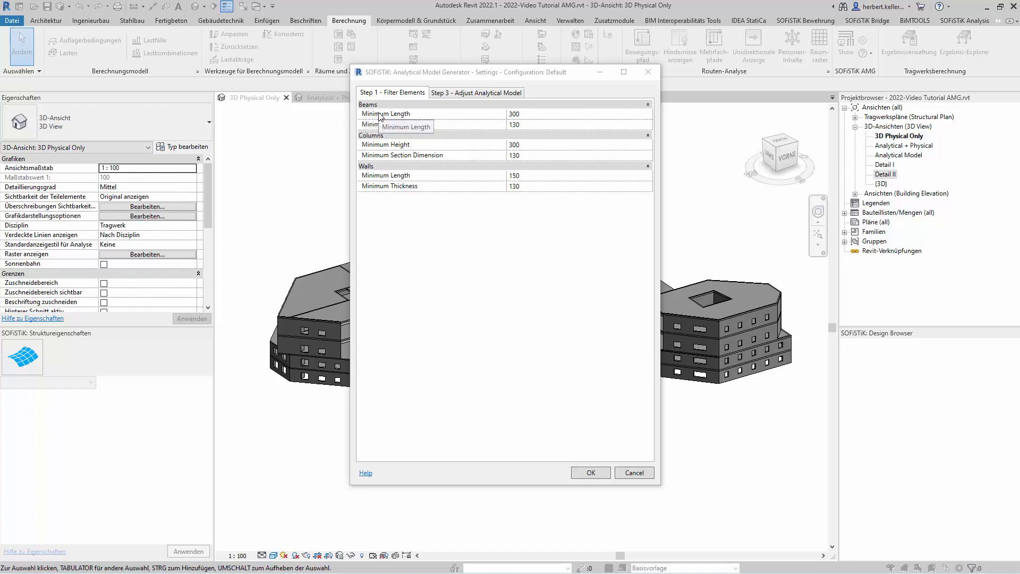
left_click(535, 114)
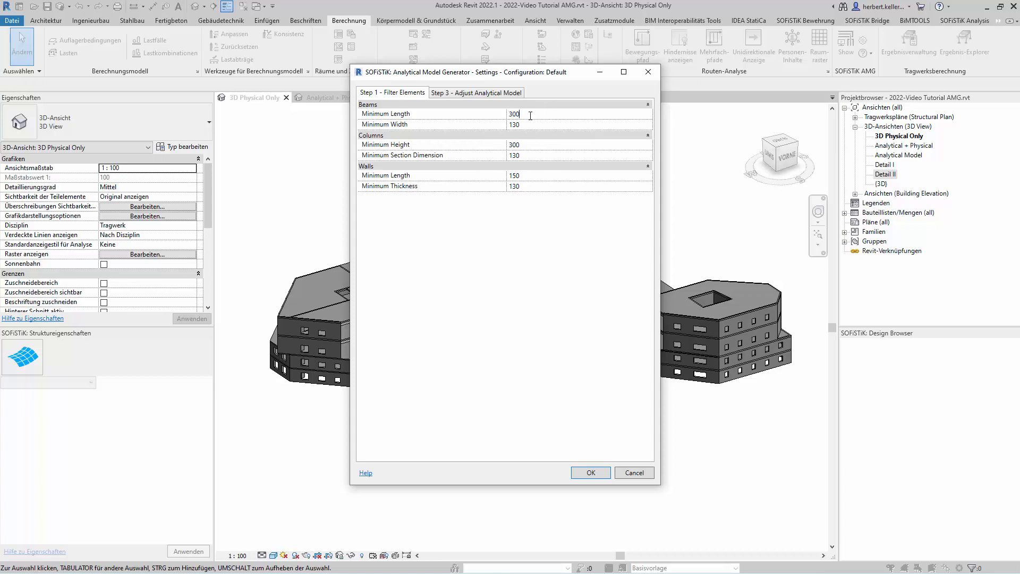
type("23")
key("BackSpace")
type("30cm")
key("Tab")
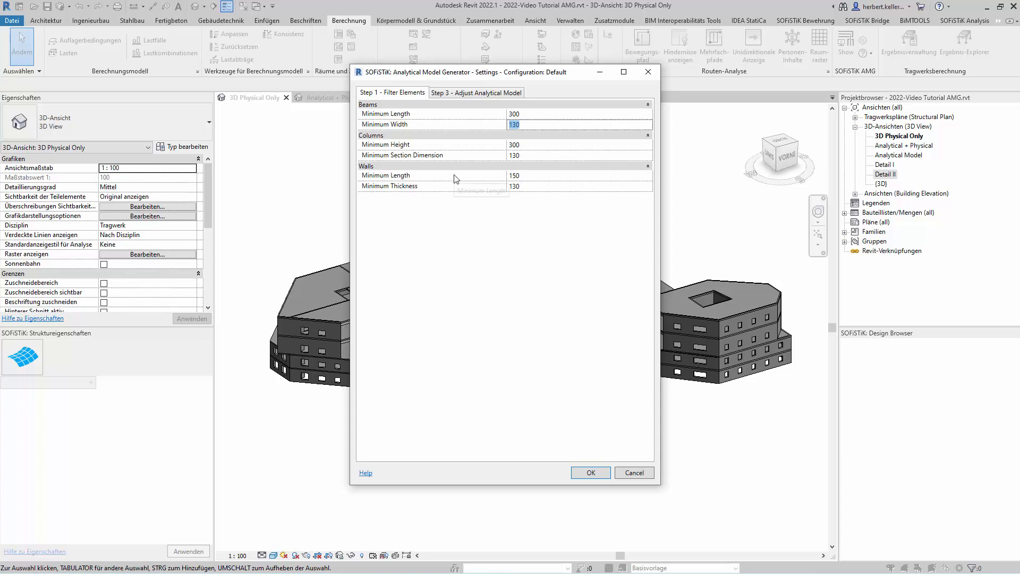
left_click(221, 465)
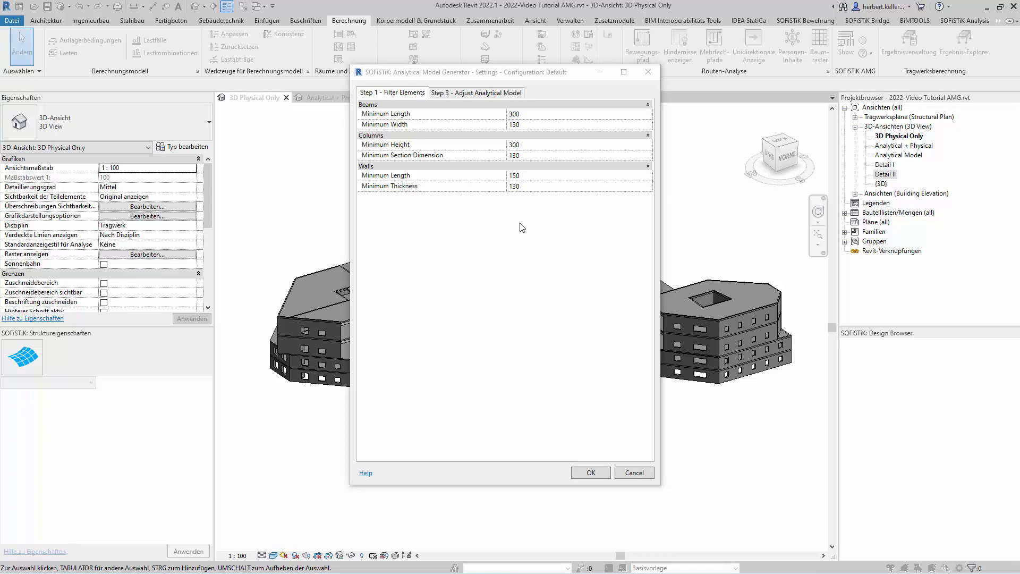
Examine the element priorities and adjustment limits in the Step 3 analytical model adjustment settings.
left_click(479, 94)
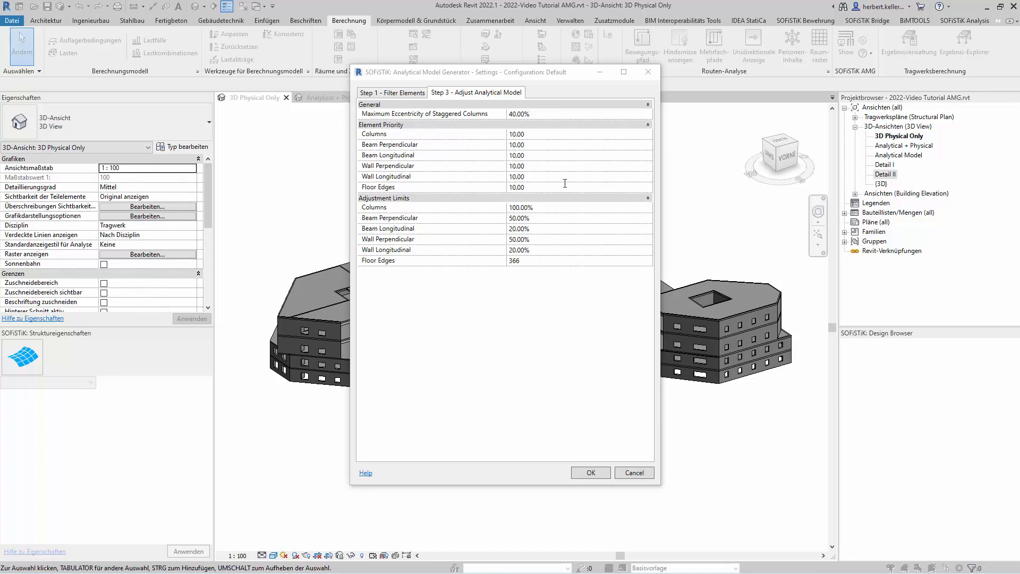
left_click_drag(390, 144, 391, 166)
left_click(528, 146)
left_click(529, 187)
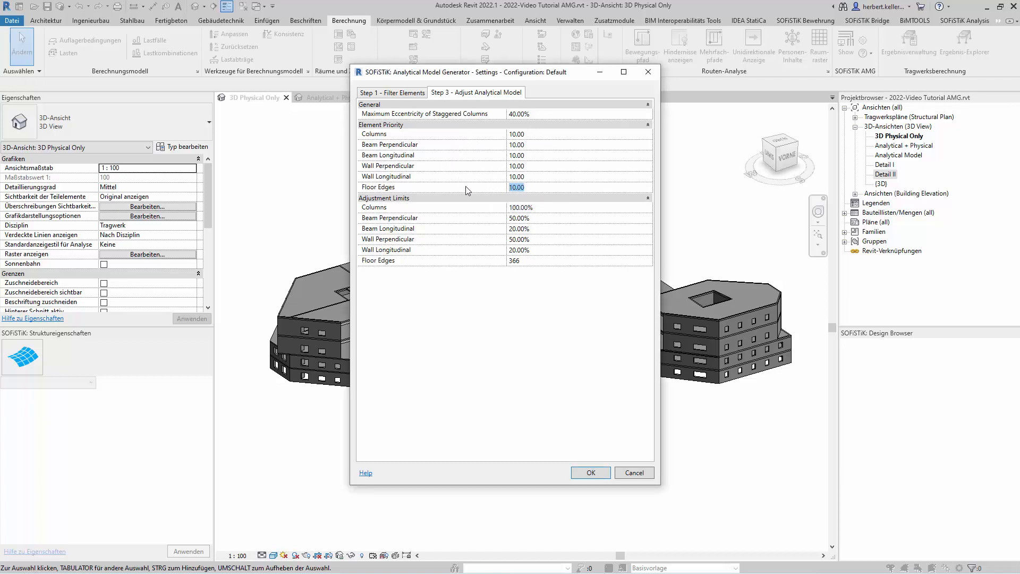
key("Up")
key("Up")
key("Up")
key("Up")
key("Up")
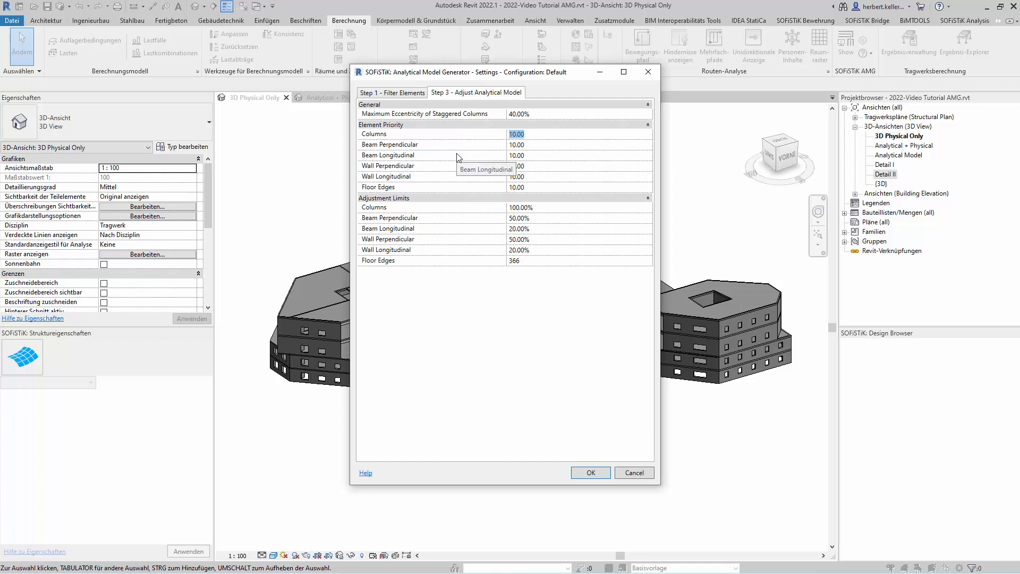
left_click(543, 208)
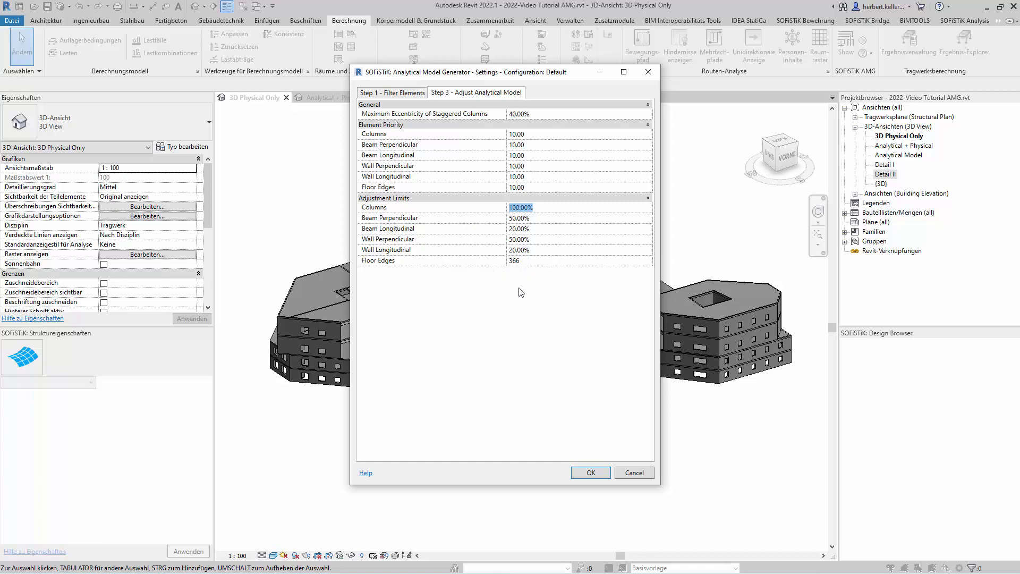
left_click(530, 259)
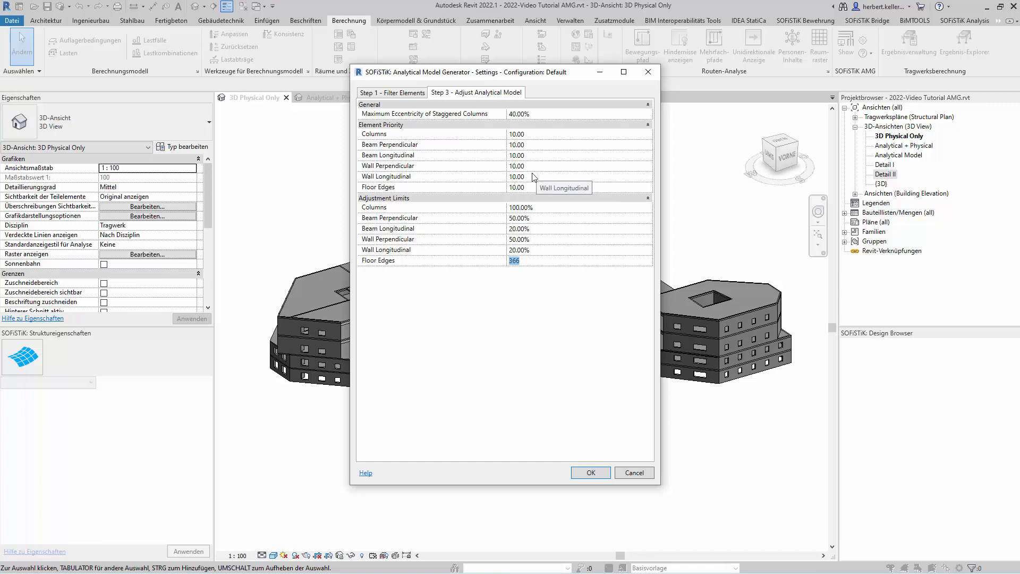
Set the element priority of Beam Perpendicular to 9 and Beam Longitudinal to 7.
left_click(531, 144)
type("9")
key("Tab")
type("7")
key("Tab")
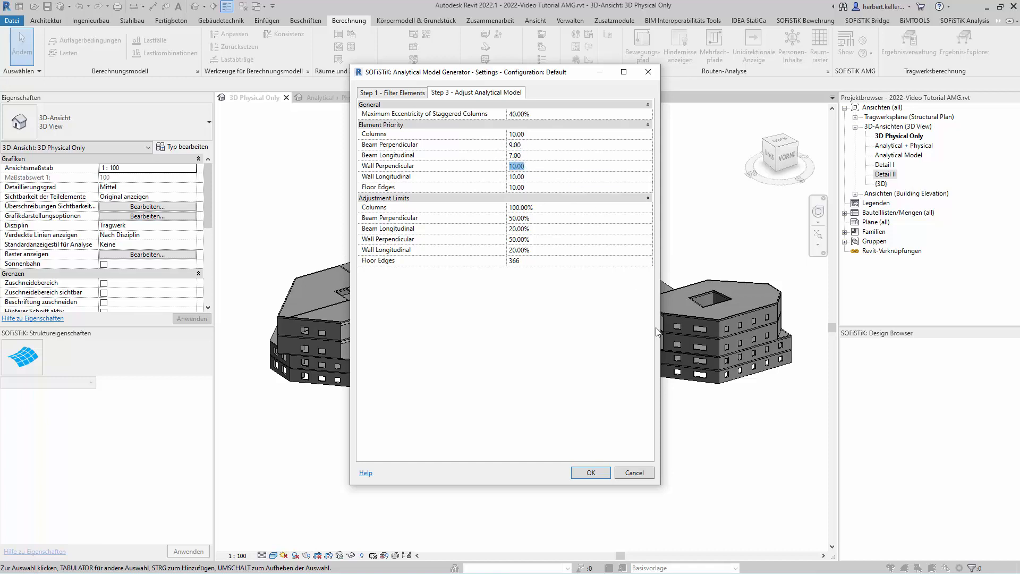
left_click_drag(556, 72, 528, 67)
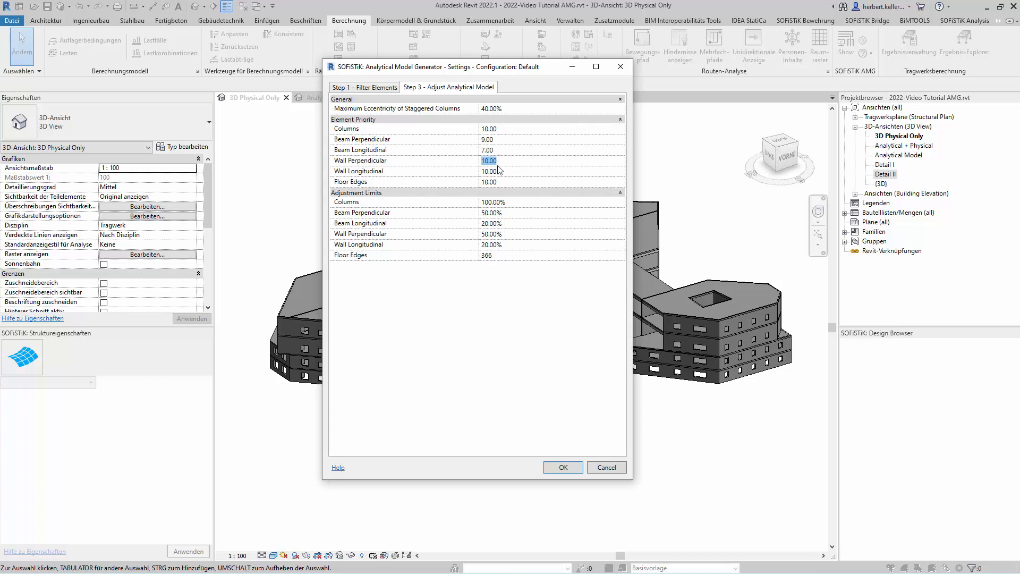
Set the element priority of perpendicular and longitudinal beams, perpendicular and longitudinal walls, and floor edges to 1.
left_click(502, 140)
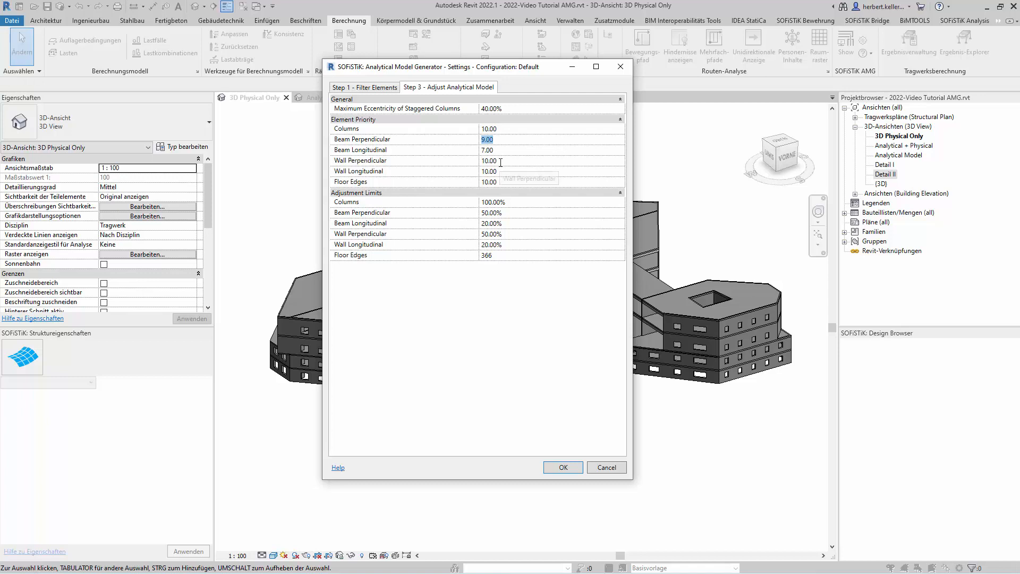
type("1")
key("Tab")
type("1")
key("Tab")
type("1")
key("Tab")
type("1")
key("Tab")
type("1")
key("Tab")
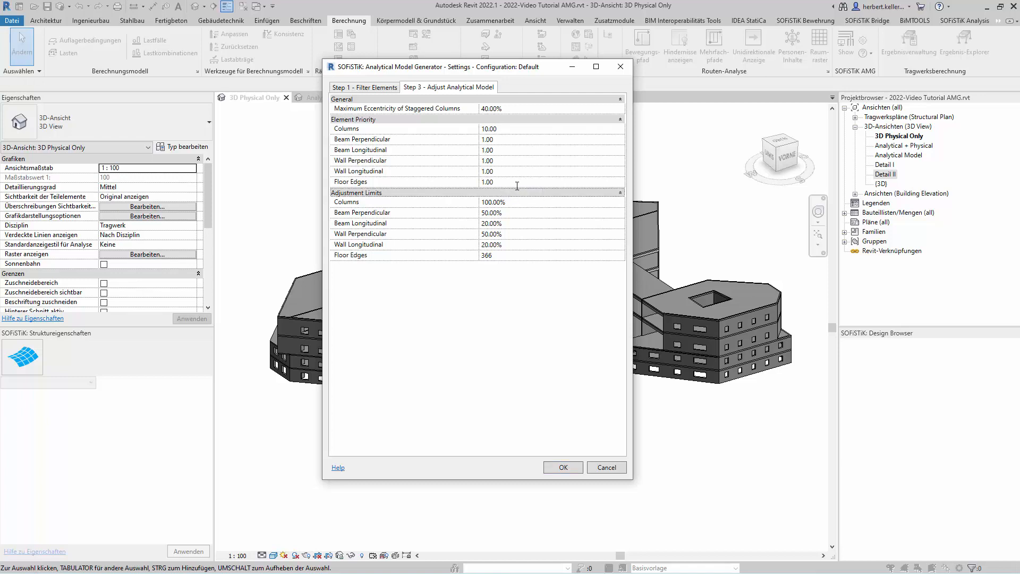
Set the element priority of both beam types, both wall types and floor edges to 10.
left_click(502, 139)
type("10")
key("Tab")
type("10")
key("Tab")
type("10")
key("Tab")
type("10")
key("Tab")
type("10")
key("Tab")
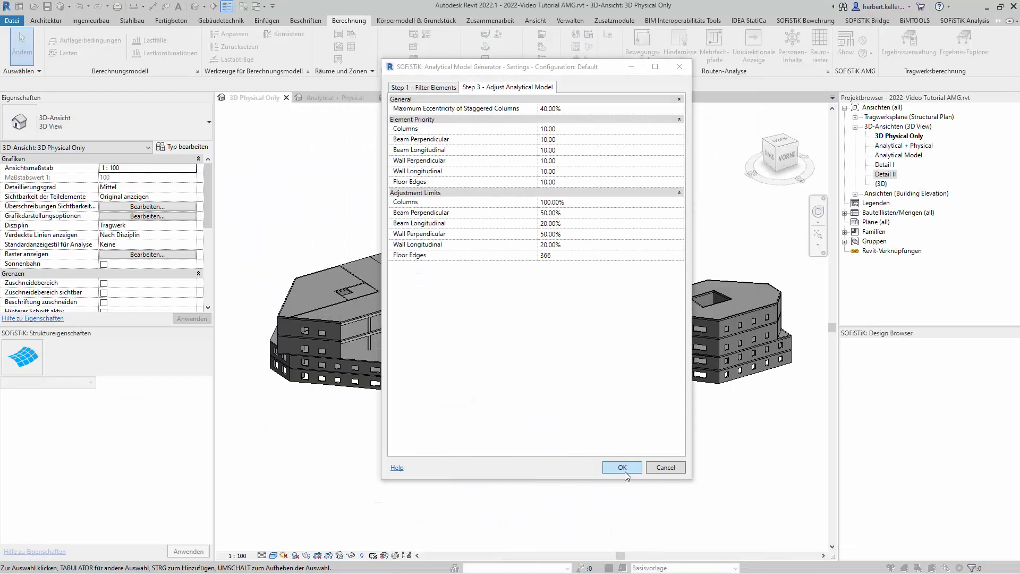
Discard the edits to the Default configuration and close the Analytical Model Generator settings.
left_click(664, 468)
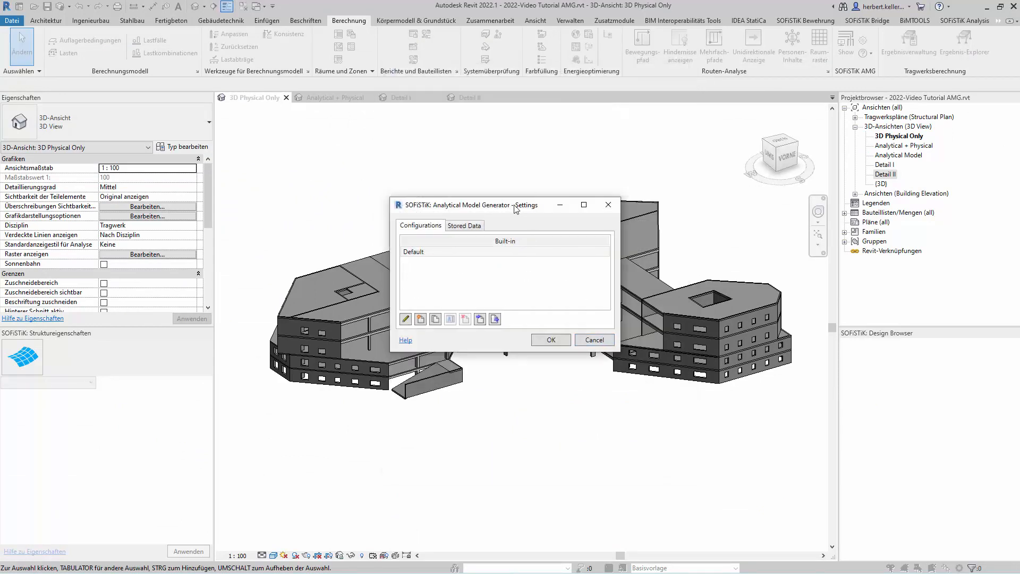
left_click_drag(511, 209, 534, 216)
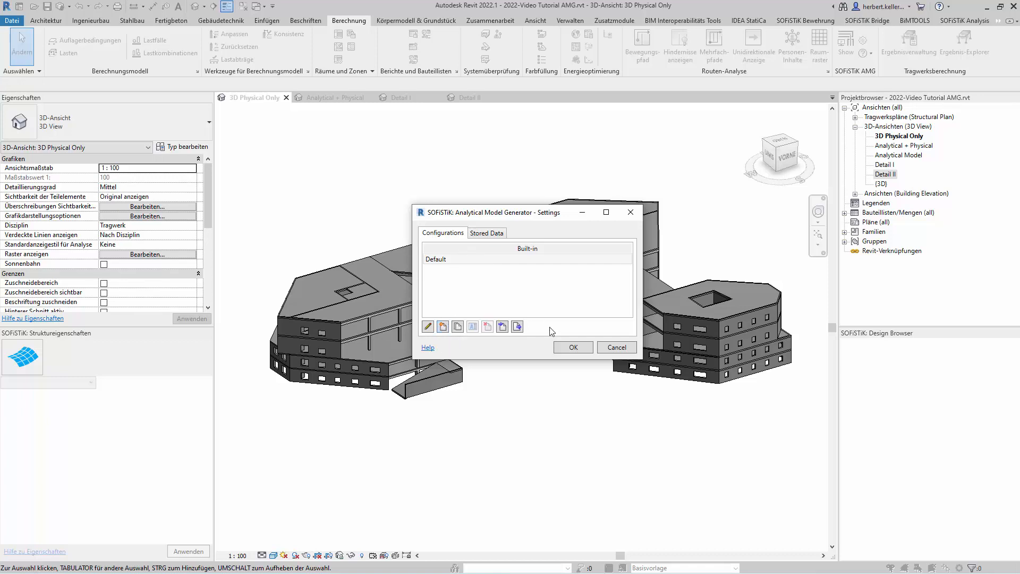
left_click(578, 348)
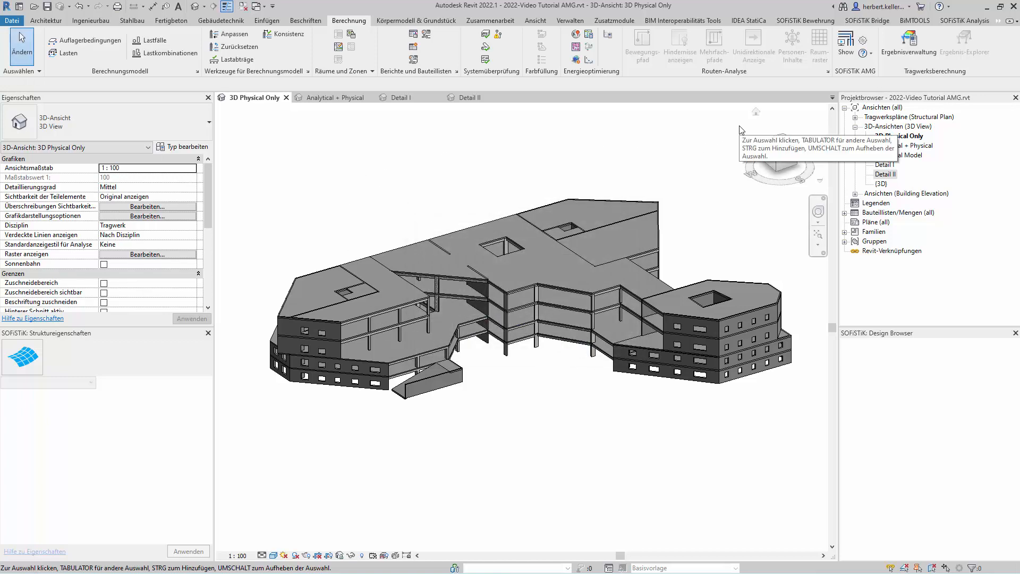
Show the Analytical Model Generator and review its available configurations, keeping Default selected.
left_click(846, 43)
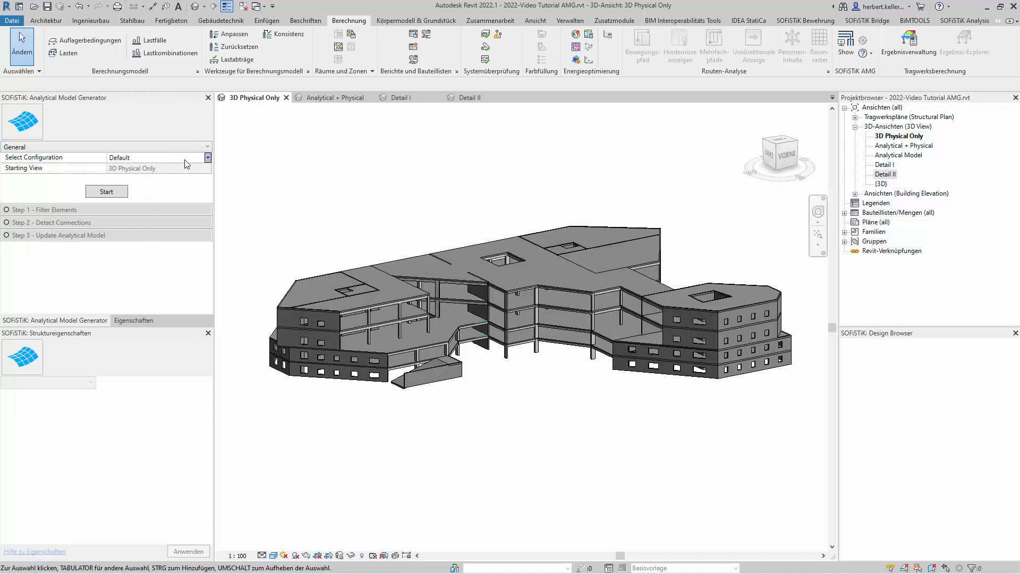
left_click(207, 158)
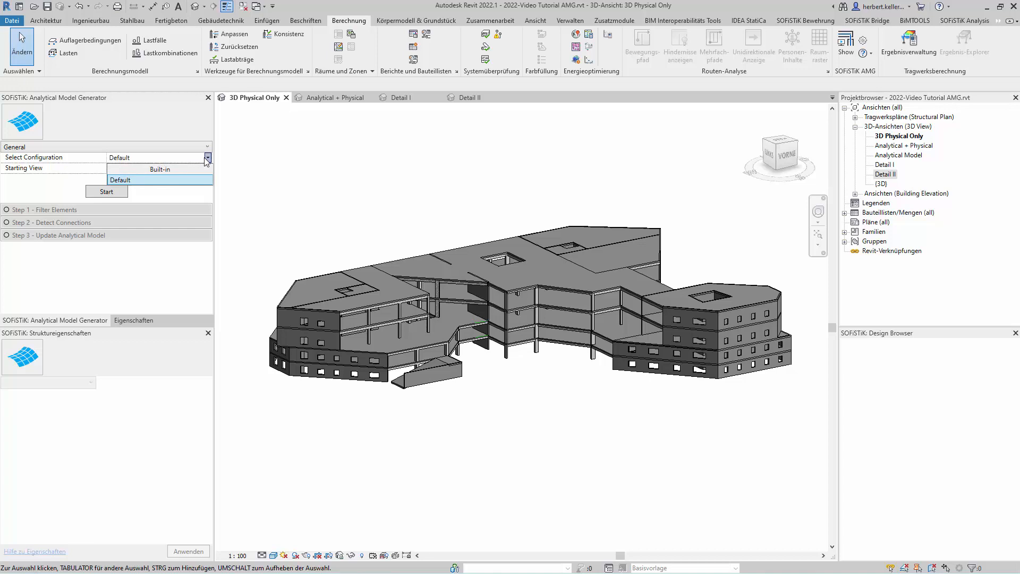
left_click(207, 158)
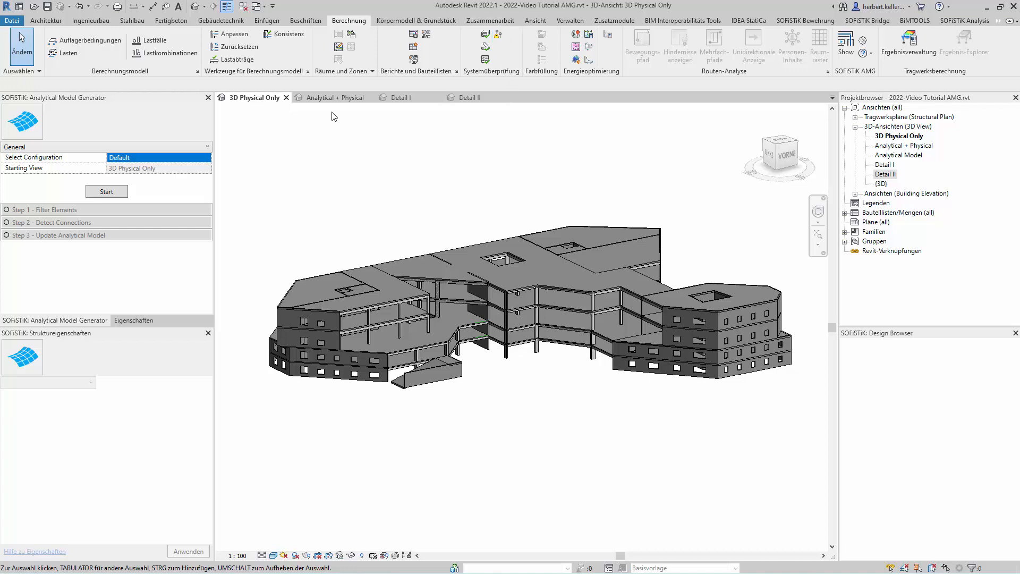
Open the Analytical + Physical view and examine where the floor beams meet the exterior wall with windows.
left_click(328, 99)
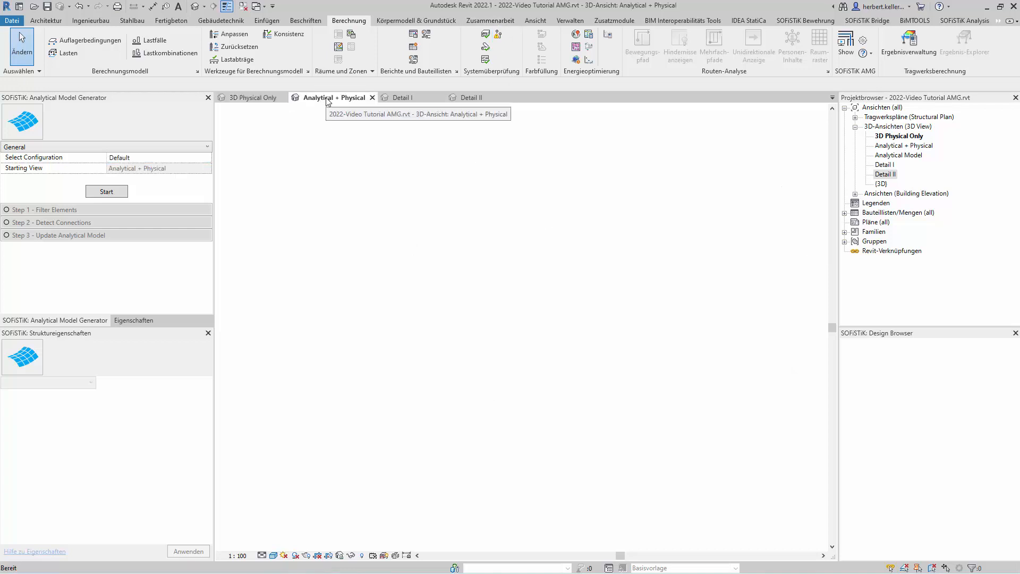
middle_click_drag(528, 412, 557, 364, "shift")
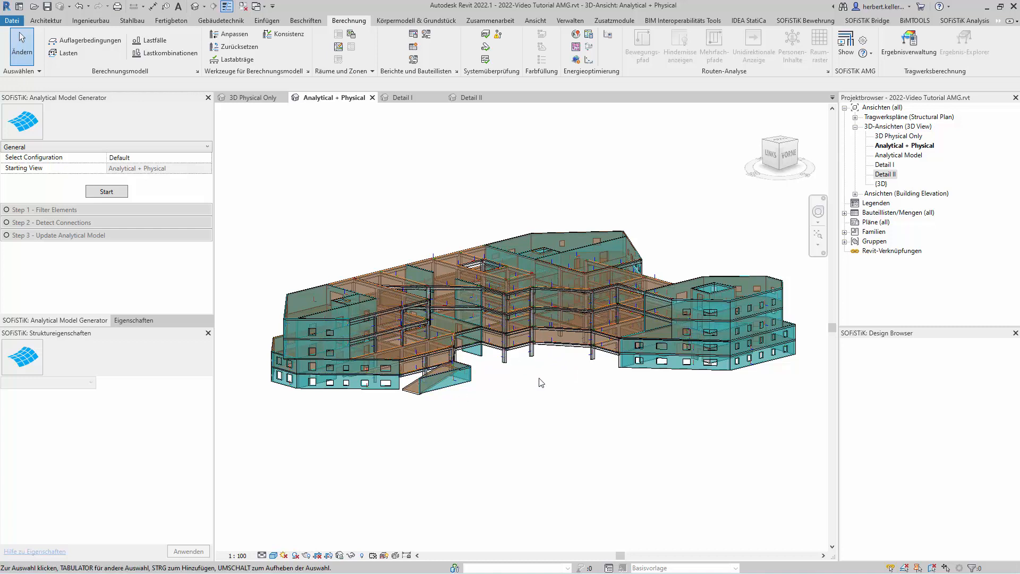
middle_click_drag(597, 397, 564, 423, "shift")
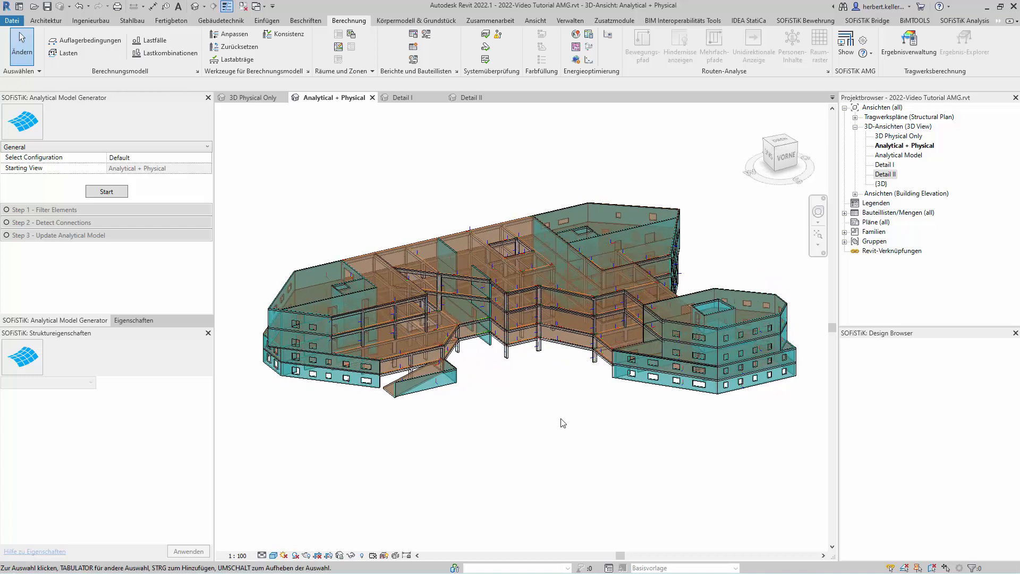
scroll(628, 354, "up", 2)
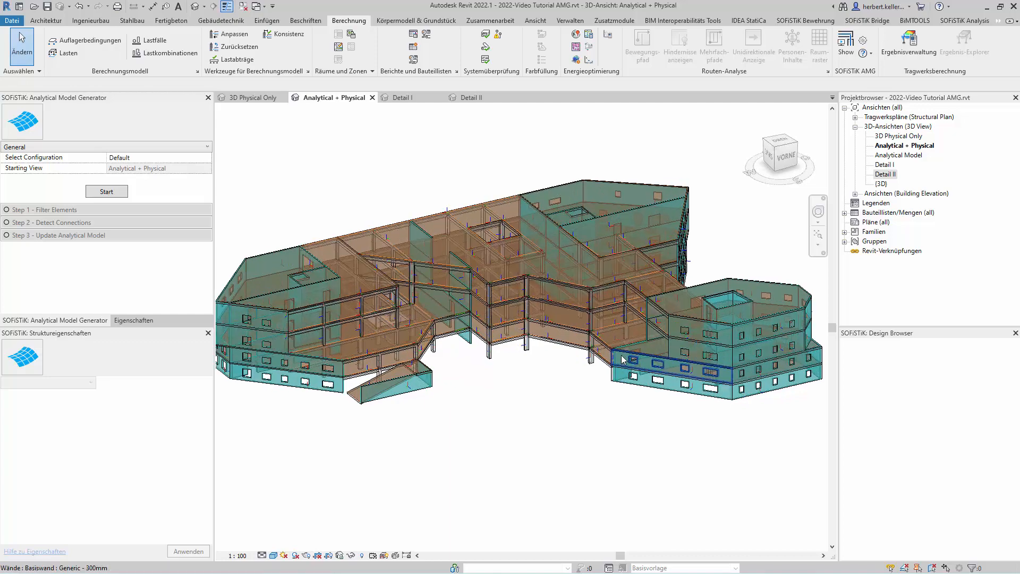
scroll(628, 355, "up", 5)
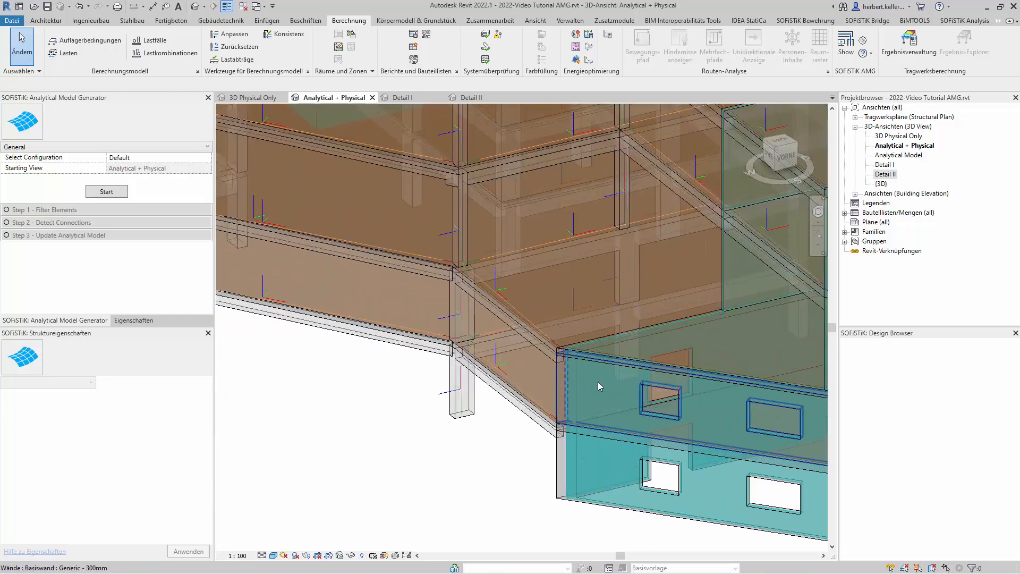
scroll(545, 408, "up", 3)
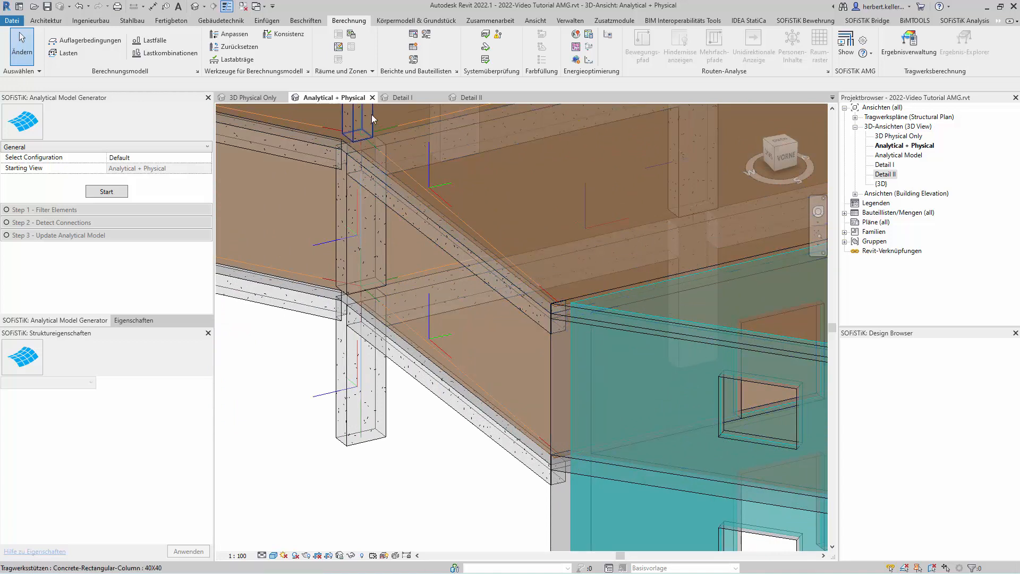
Look at the Detail I and Detail II views and examine the beam, slab and wall corner in Detail I.
left_click(403, 98)
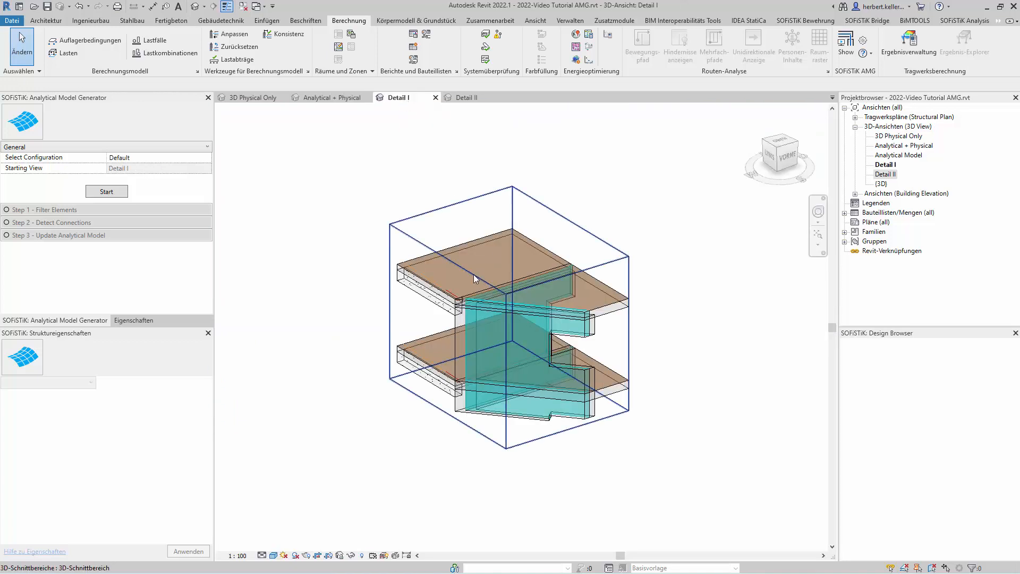
left_click(470, 98)
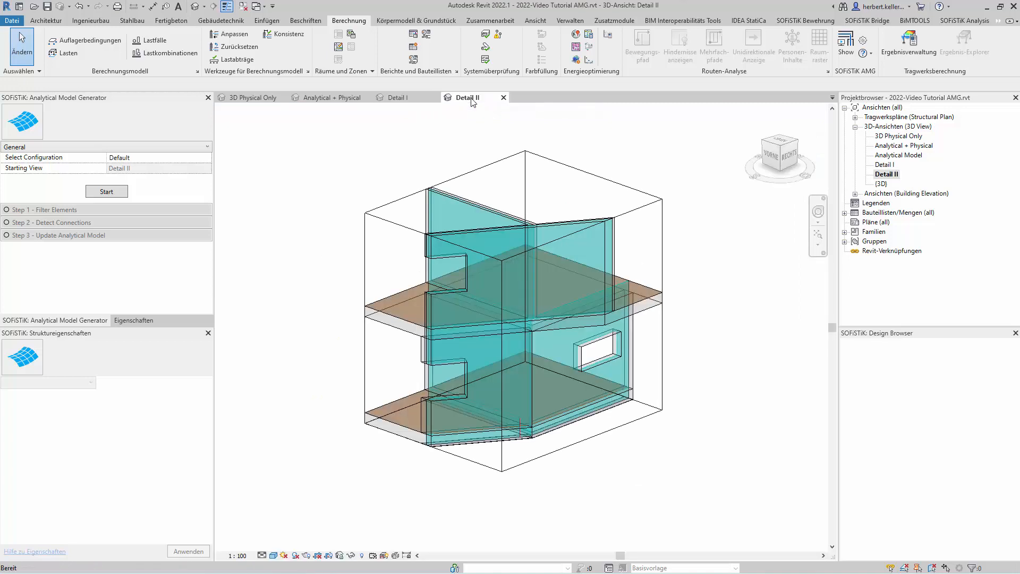
left_click(397, 98)
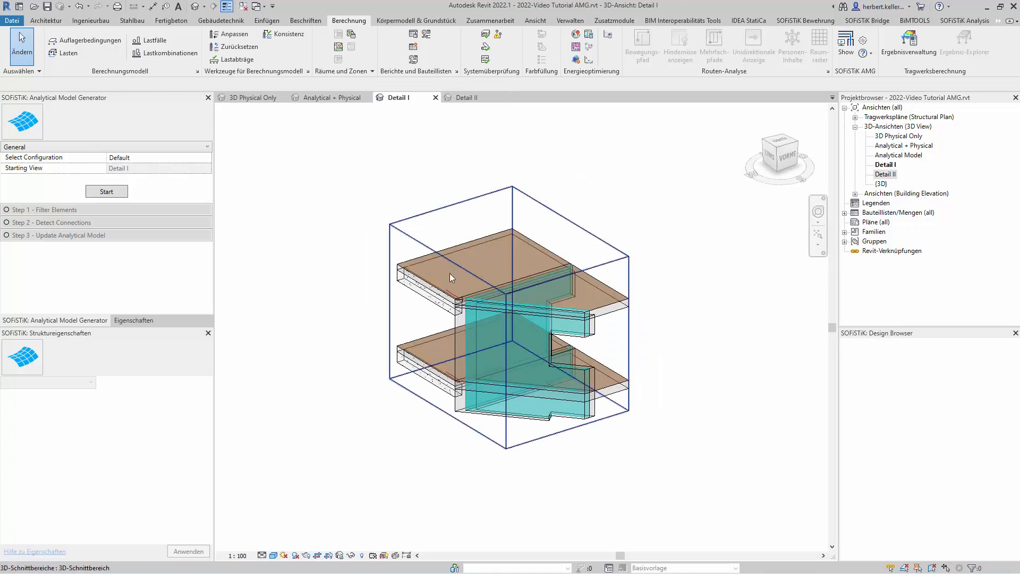
scroll(437, 308, "up", 3)
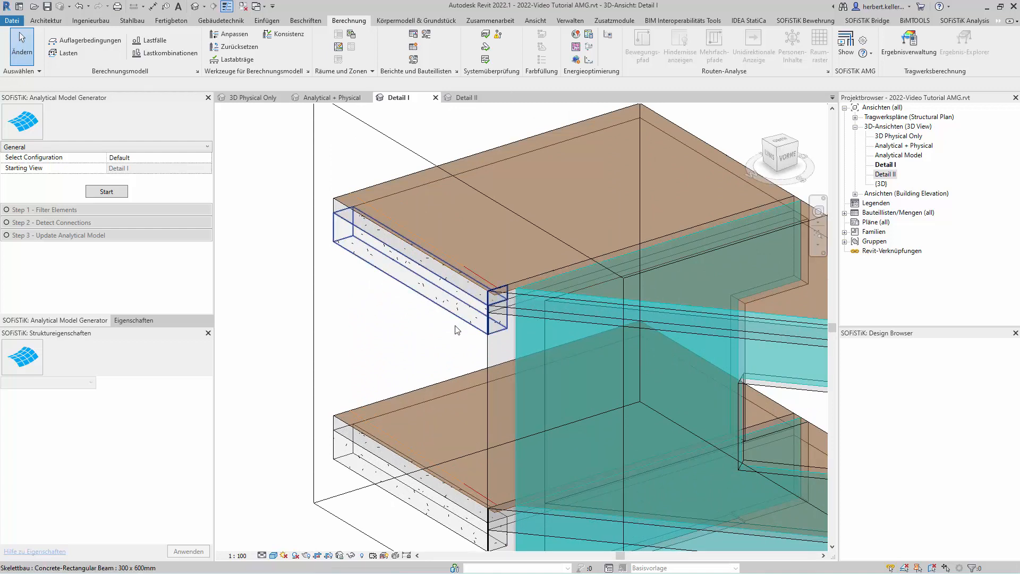
scroll(451, 335, "up", 1)
scroll(533, 278, "up", 2)
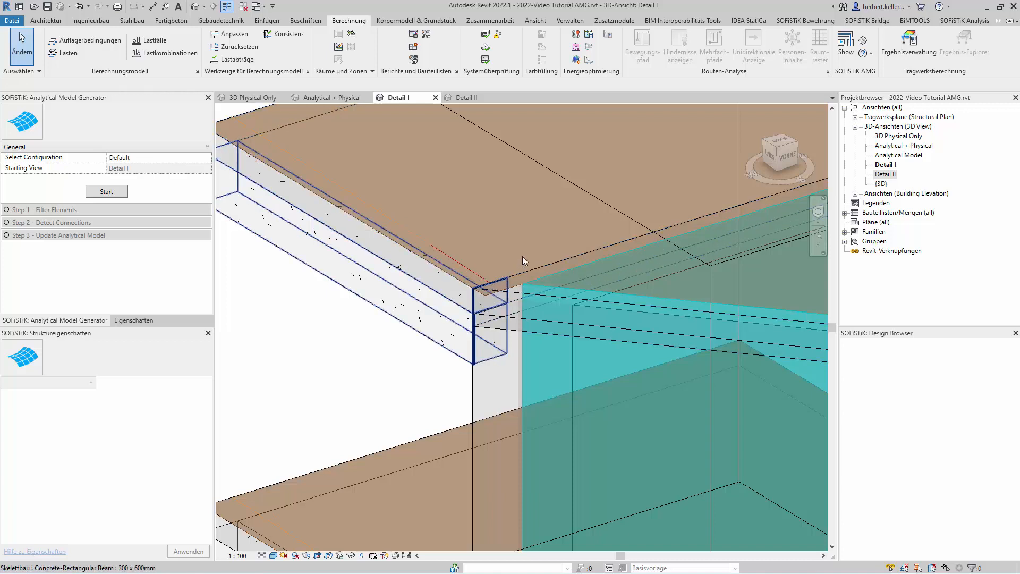
scroll(363, 298, "down", 3)
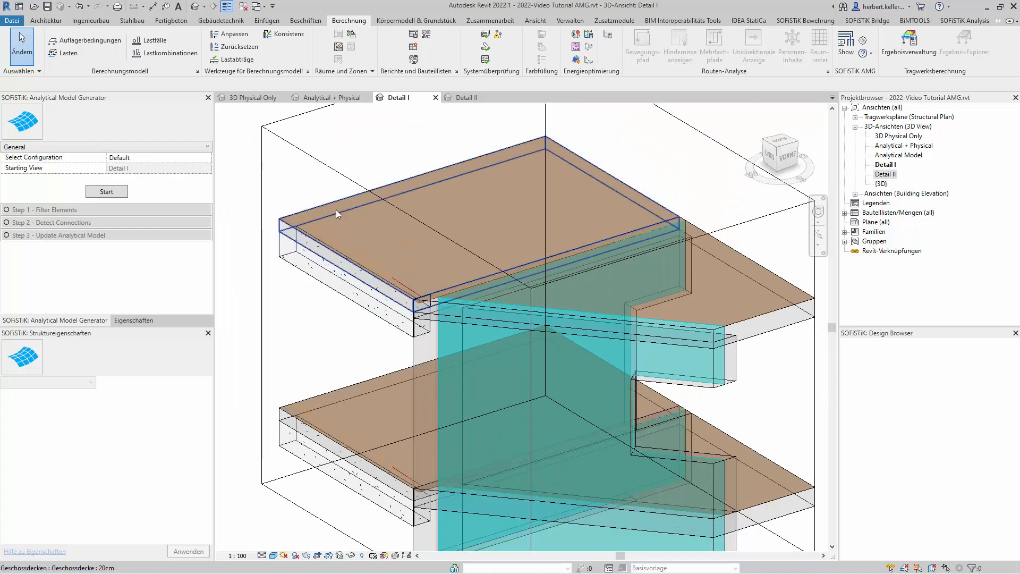
scroll(409, 301, "up", 5)
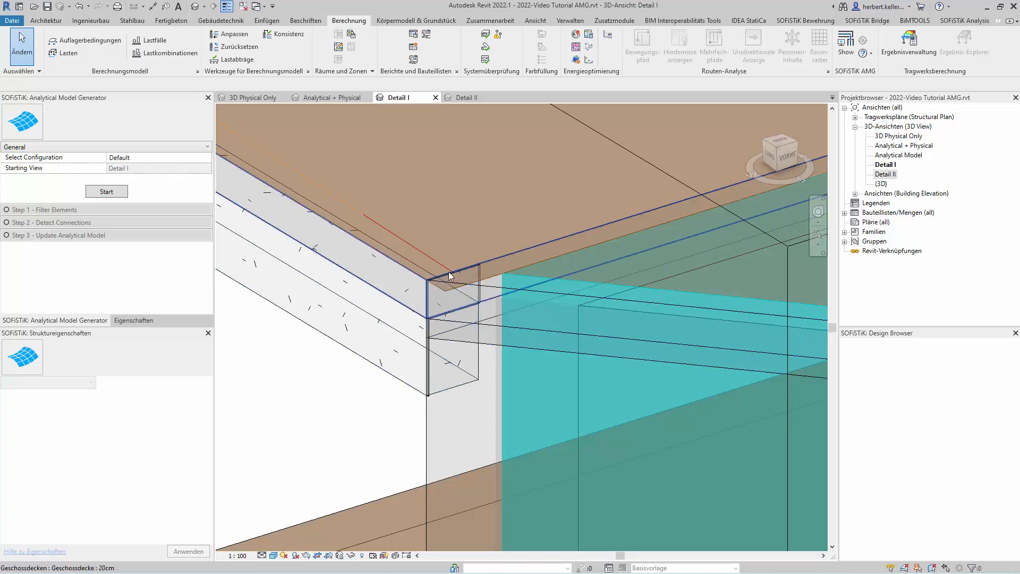
scroll(480, 316, "down", 2)
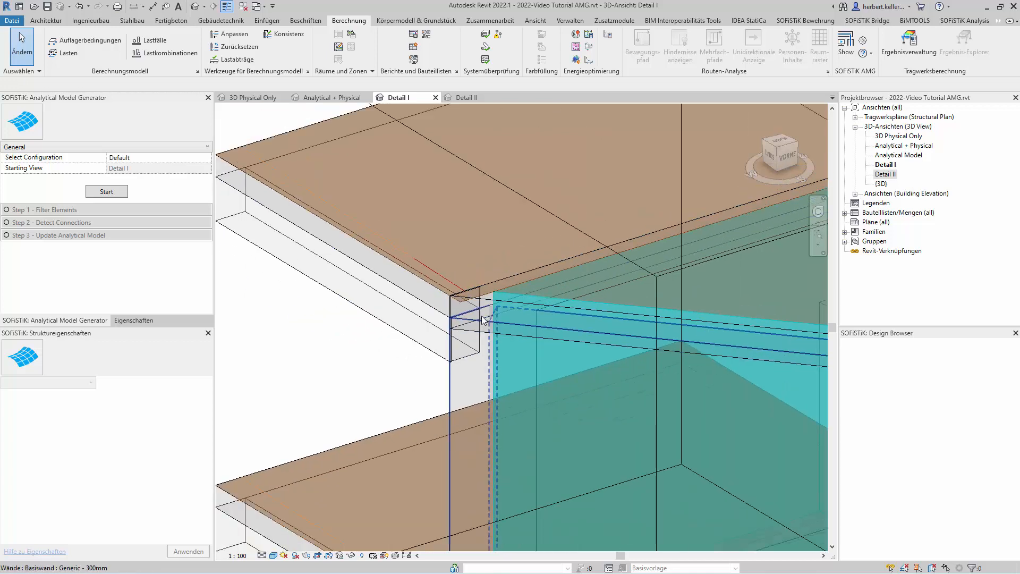
Examine the slab, edge beam and wall corner in Detail I, comparing the analytical surfaces with the physical edges.
scroll(481, 315, "down", 2)
middle_click_drag(393, 348, 311, 349)
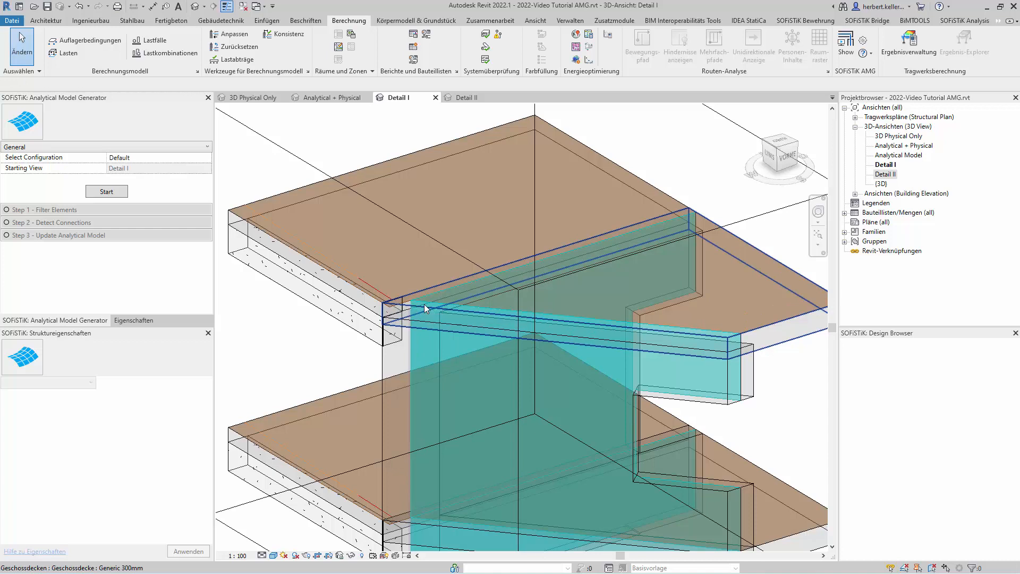
scroll(414, 304, "up", 3)
scroll(419, 303, "up", 2)
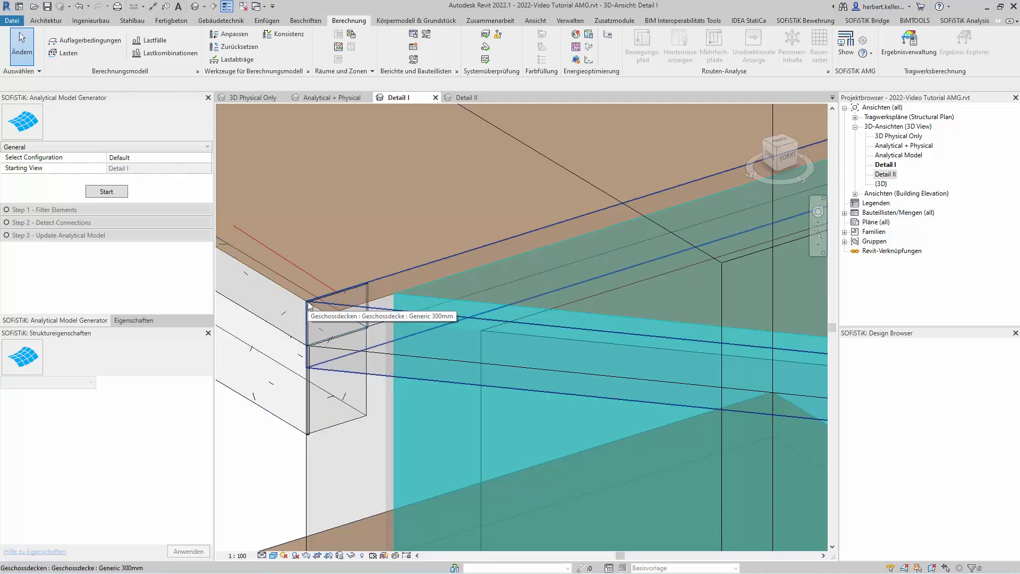
scroll(407, 318, "down", 2)
scroll(407, 318, "down", 5)
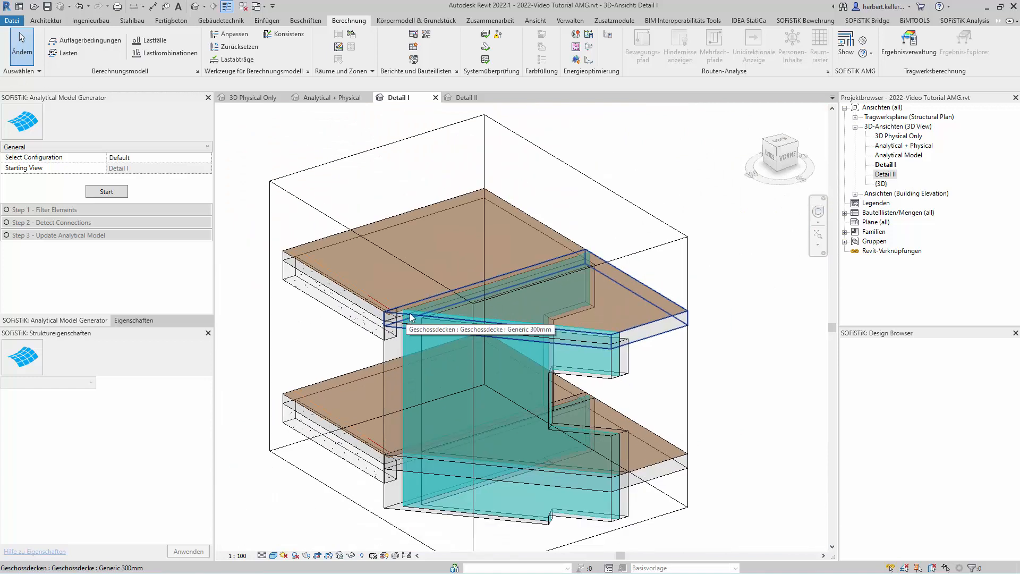
scroll(534, 350, "down", 2)
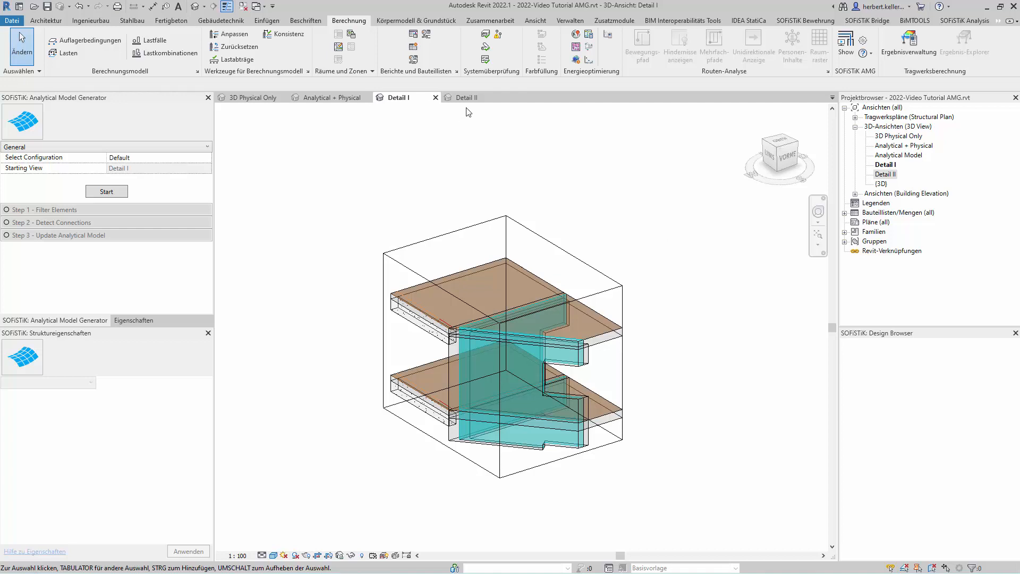
Return to the Analytical + Physical view and examine the exterior walls of the building's end wing from the front-right side.
left_click(334, 99)
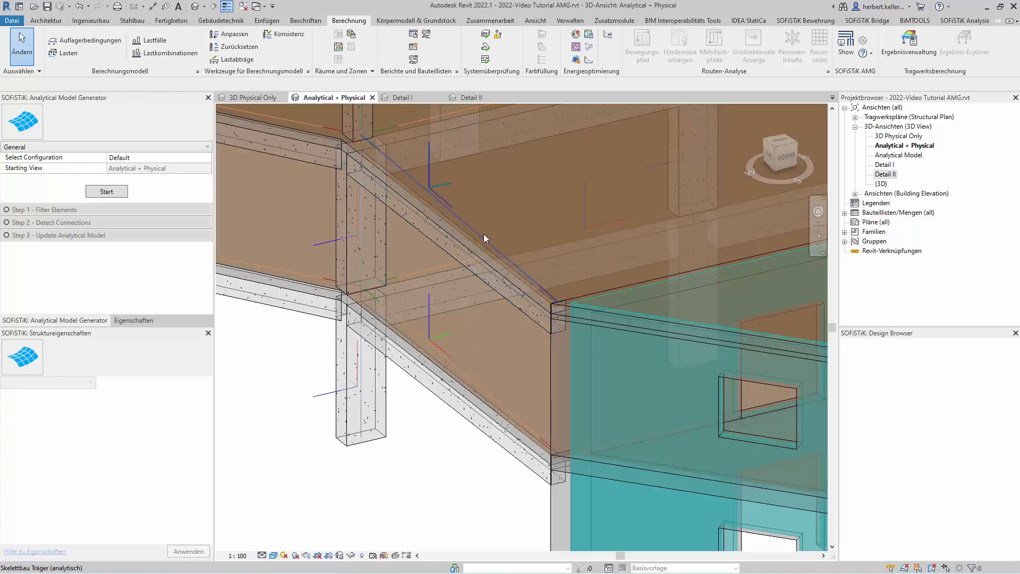
scroll(485, 239, "down", 4)
scroll(563, 342, "down", 2)
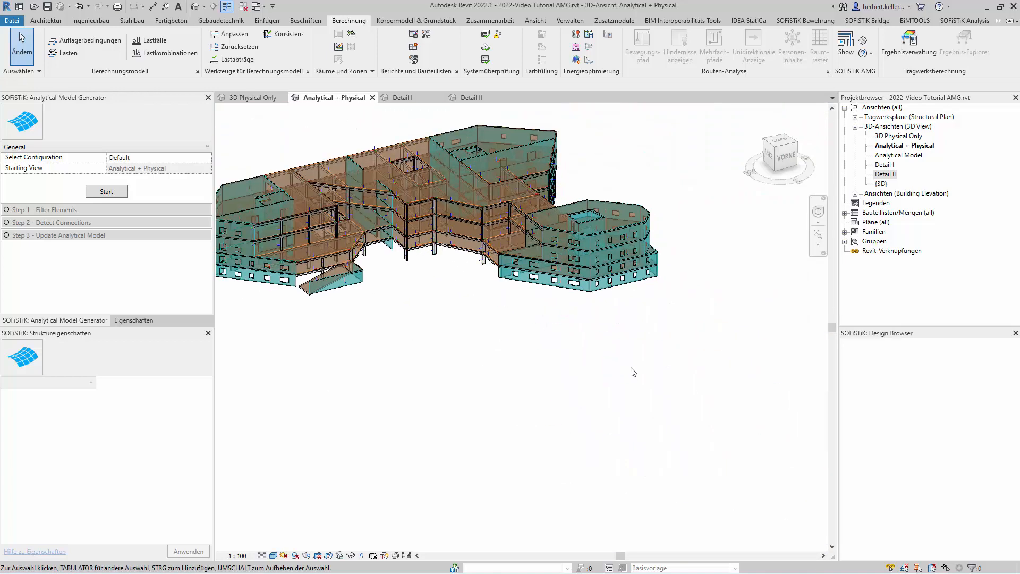
middle_click_drag(732, 352, 560, 337, "shift")
scroll(613, 298, "up", 2)
middle_click_drag(628, 337, 663, 414, "shift")
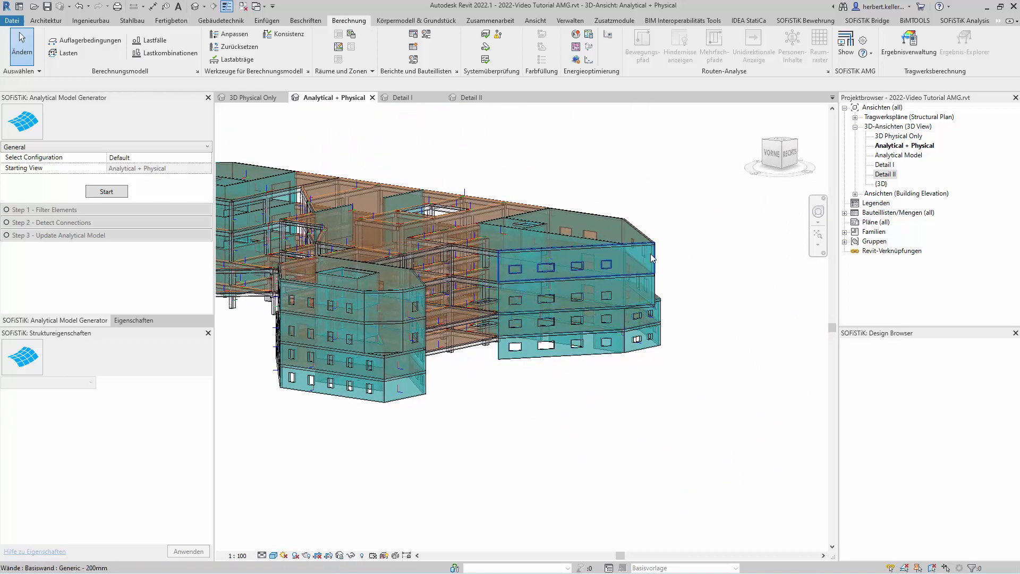
scroll(676, 308, "up", 3)
middle_click_drag(674, 334, 635, 306, "shift")
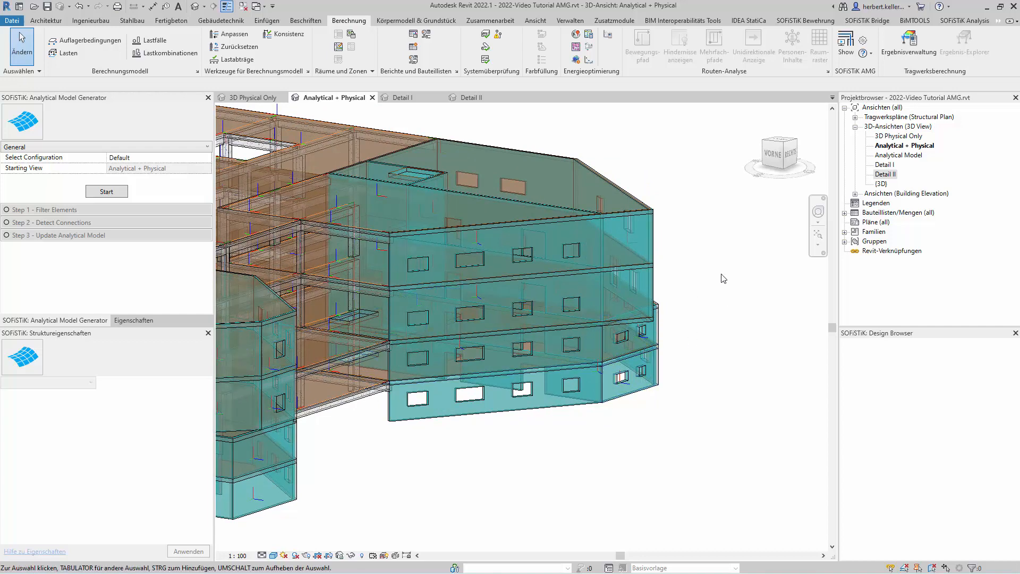
Open the Detail II view and examine the corner where the lower 300 mm walls meet beneath the intermediate slab.
left_click(466, 99)
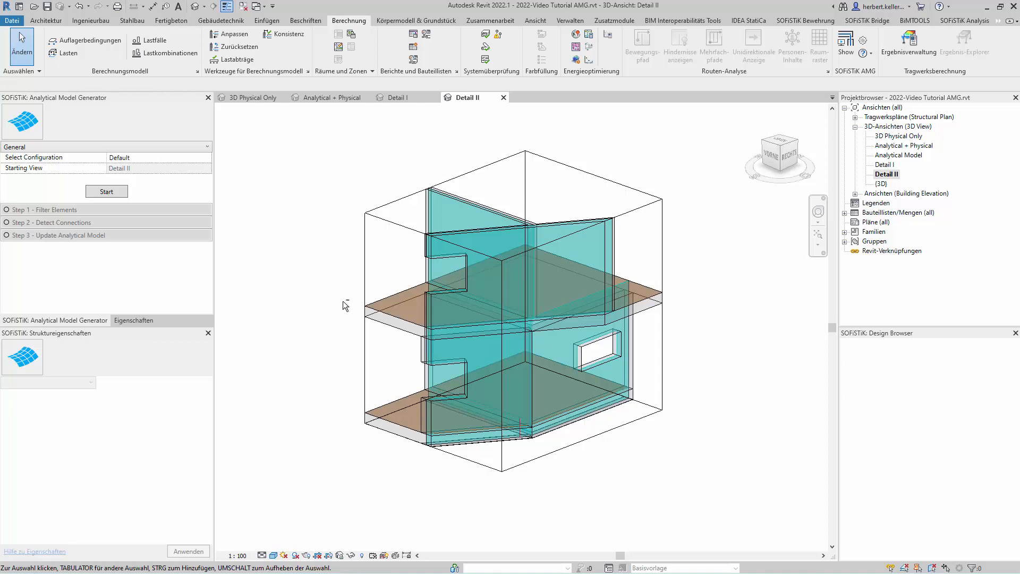
scroll(485, 331, "up", 3)
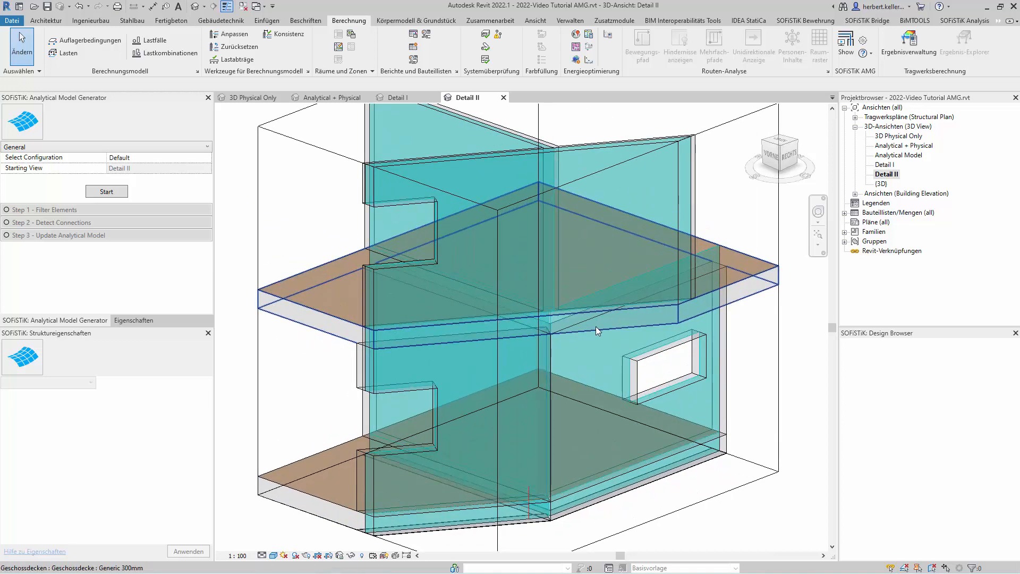
scroll(595, 326, "up", 2)
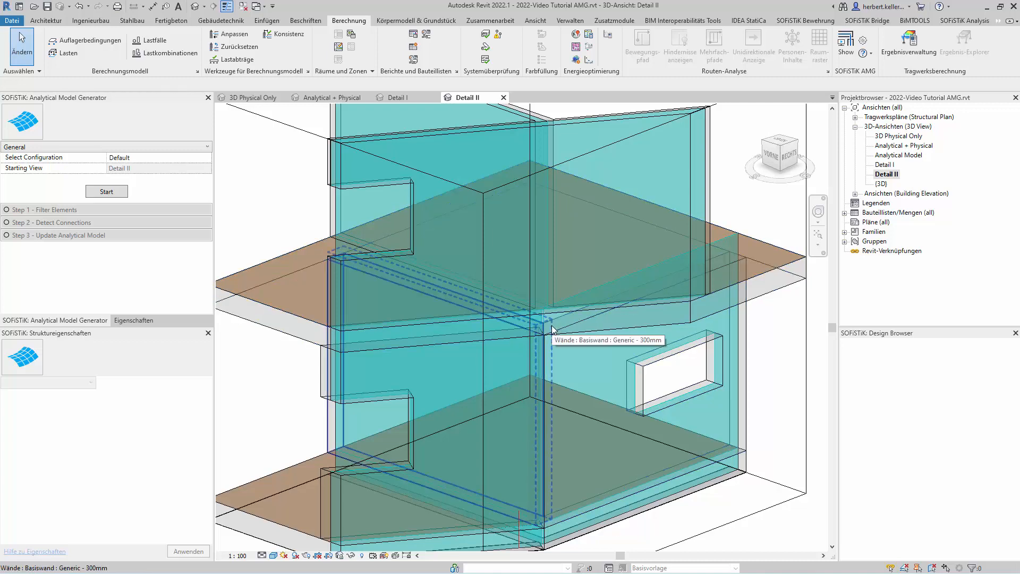
scroll(552, 325, "up", 3)
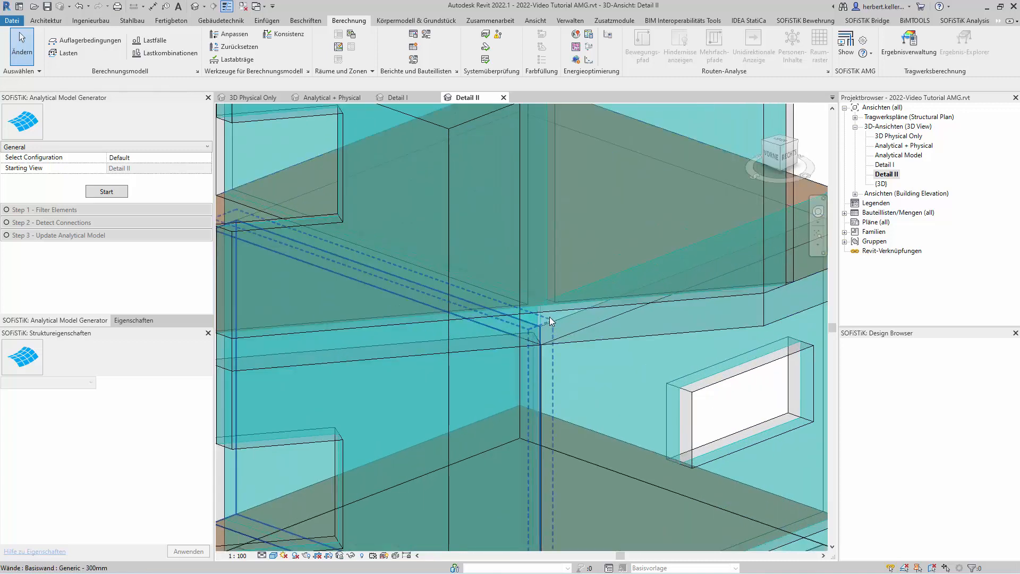
scroll(550, 317, "up", 1)
scroll(550, 317, "up", 3)
scroll(550, 317, "down", 5)
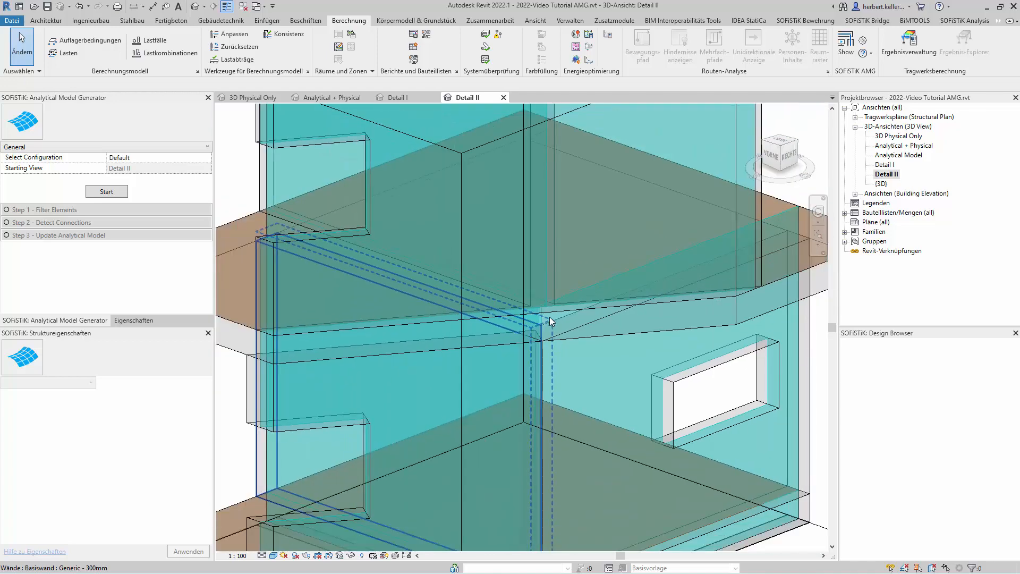
scroll(547, 318, "down", 5)
scroll(536, 356, "up", 5)
scroll(542, 345, "up", 1)
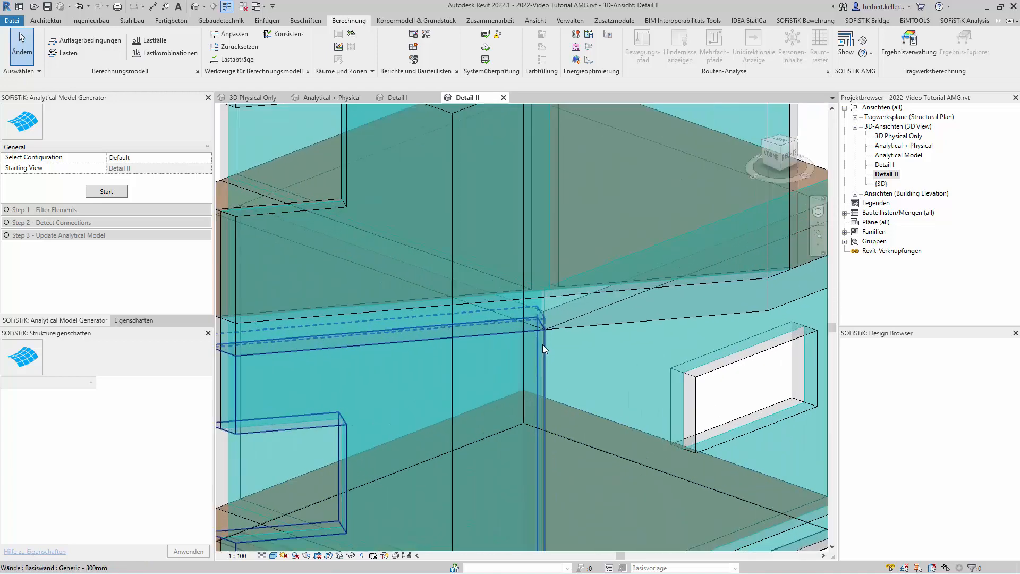
scroll(481, 260, "down", 5)
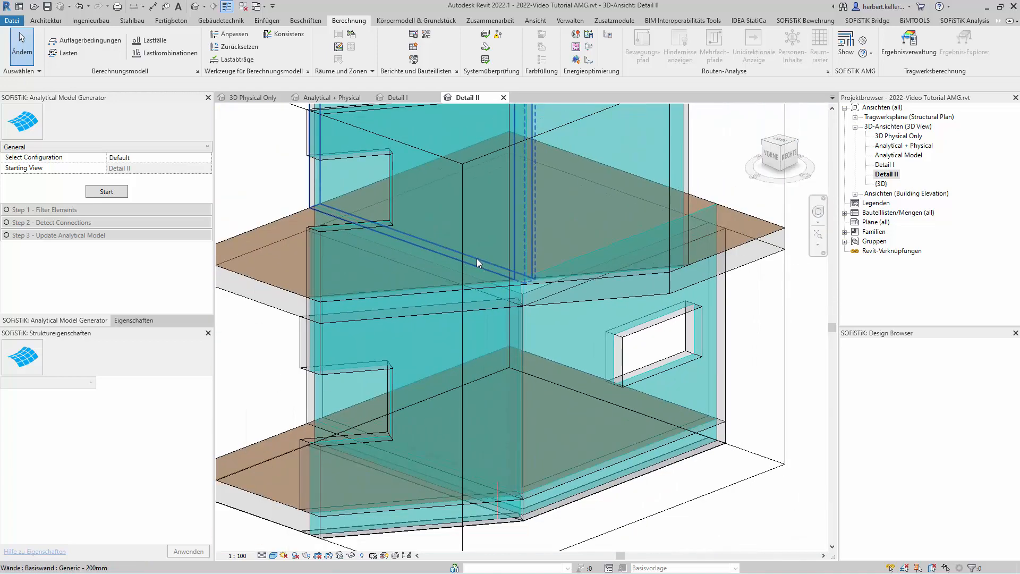
Examine in Detail II how the upper 200 mm walls sit relative to the slab and the analytical surfaces of the lower walls.
scroll(500, 268, "up", 5)
scroll(506, 272, "up", 4)
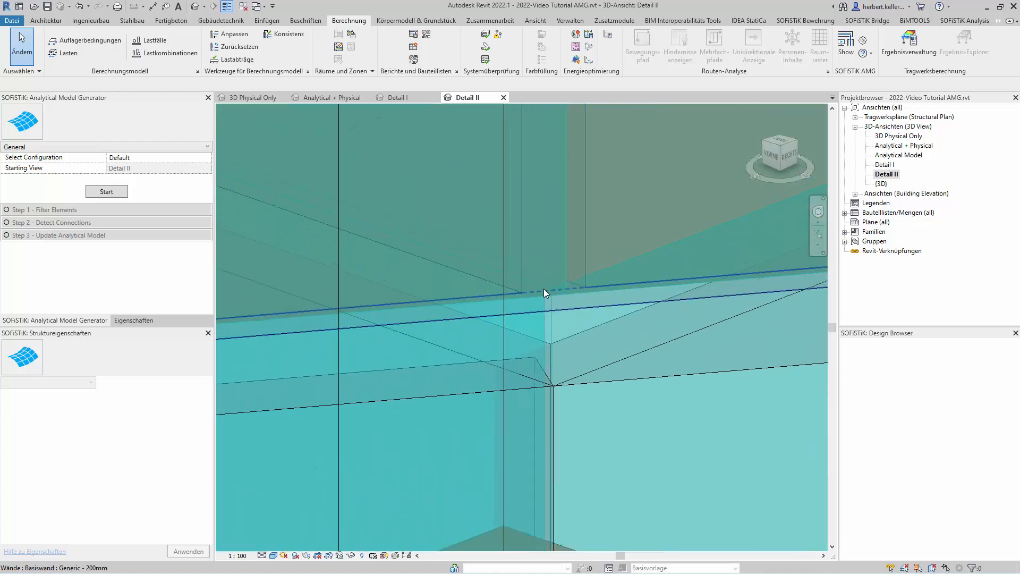
scroll(567, 295, "down", 8)
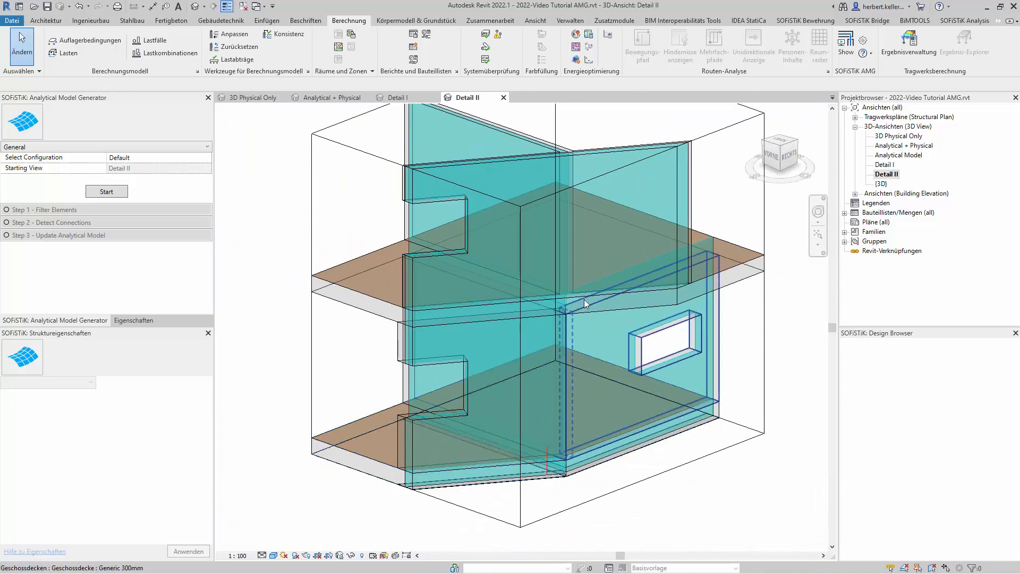
scroll(579, 298, "up", 6)
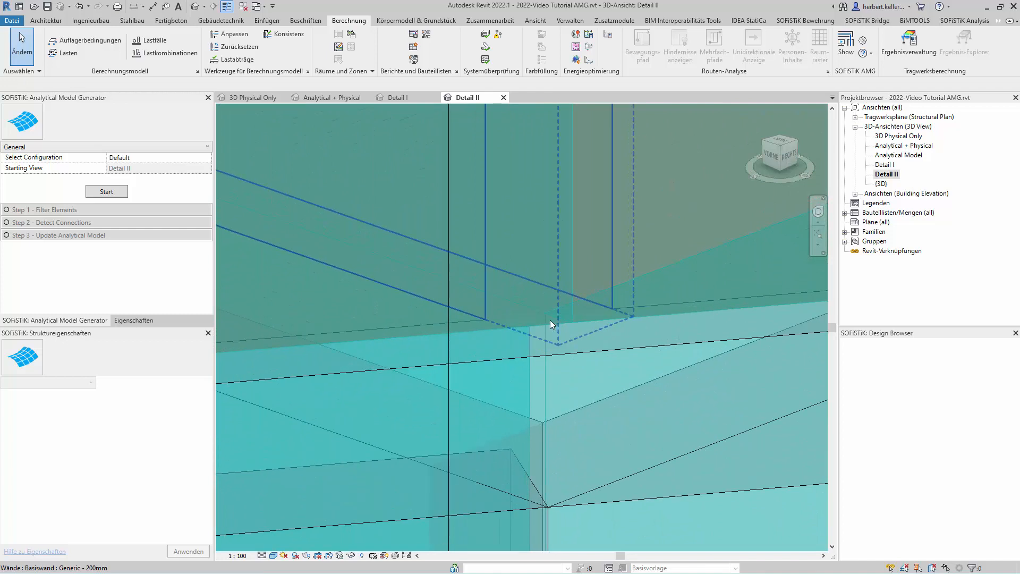
scroll(547, 321, "up", 2)
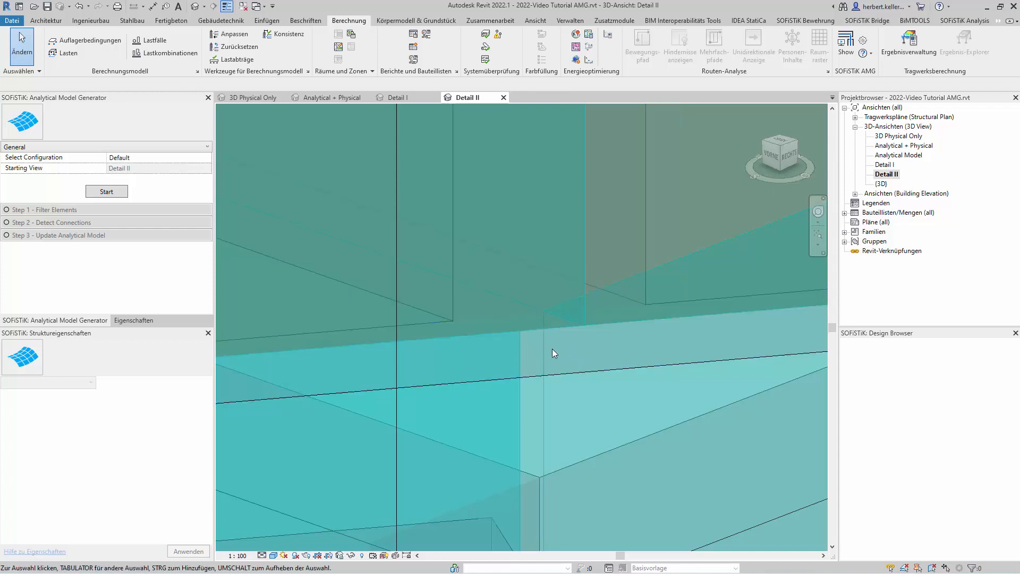
scroll(553, 349, "down", 3)
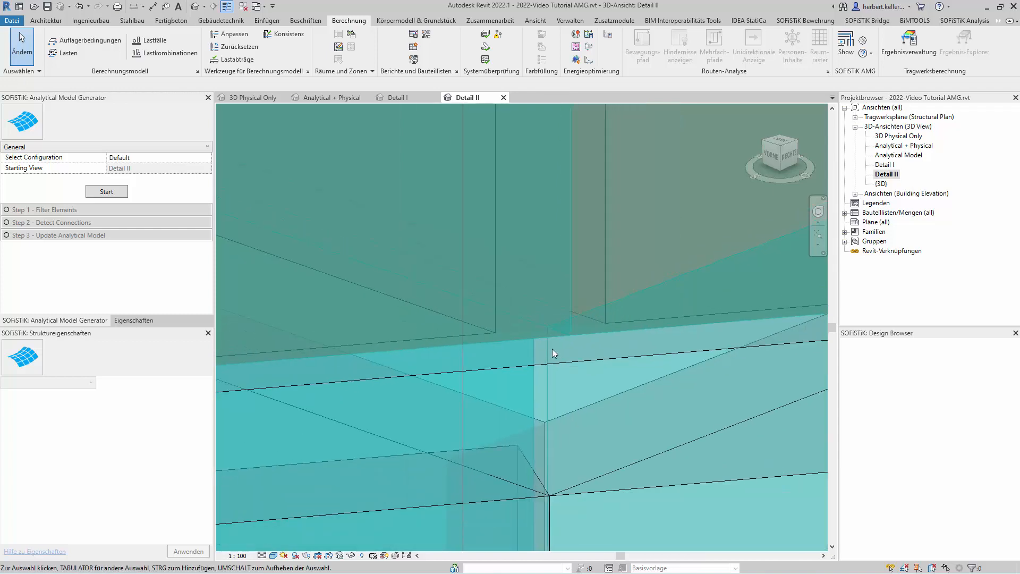
scroll(443, 355, "down", 2)
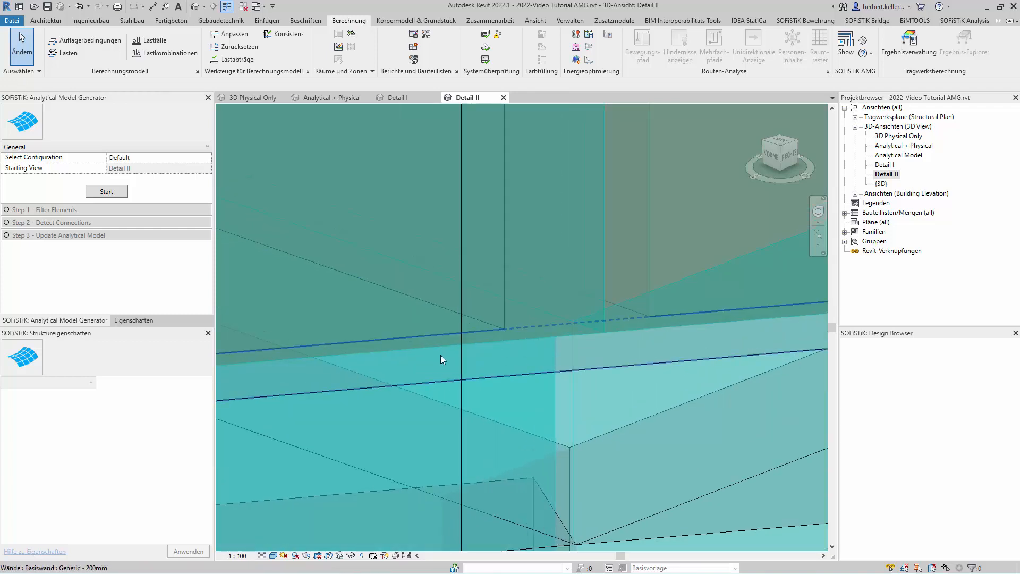
scroll(448, 359, "down", 5)
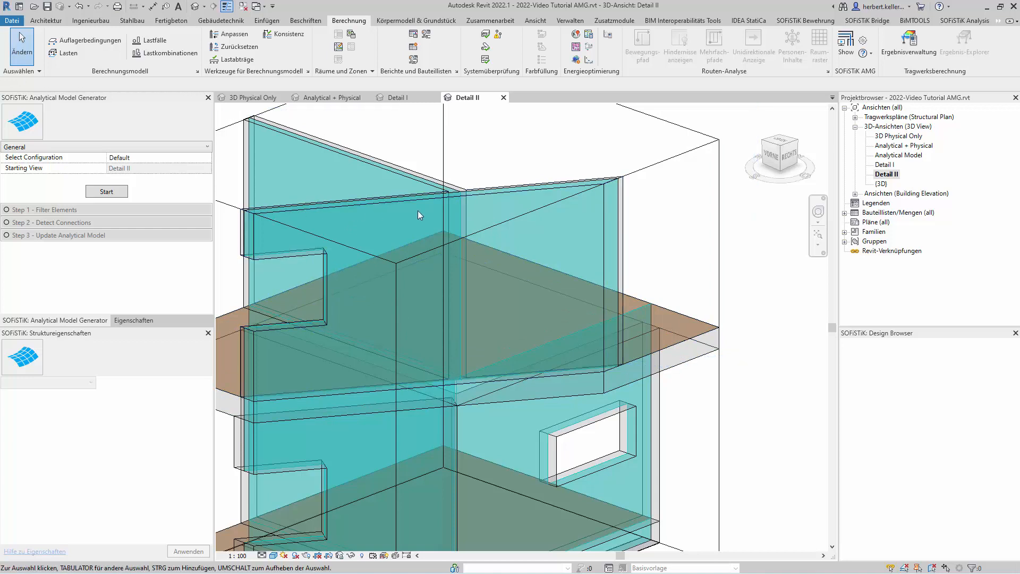
scroll(451, 387, "up", 5)
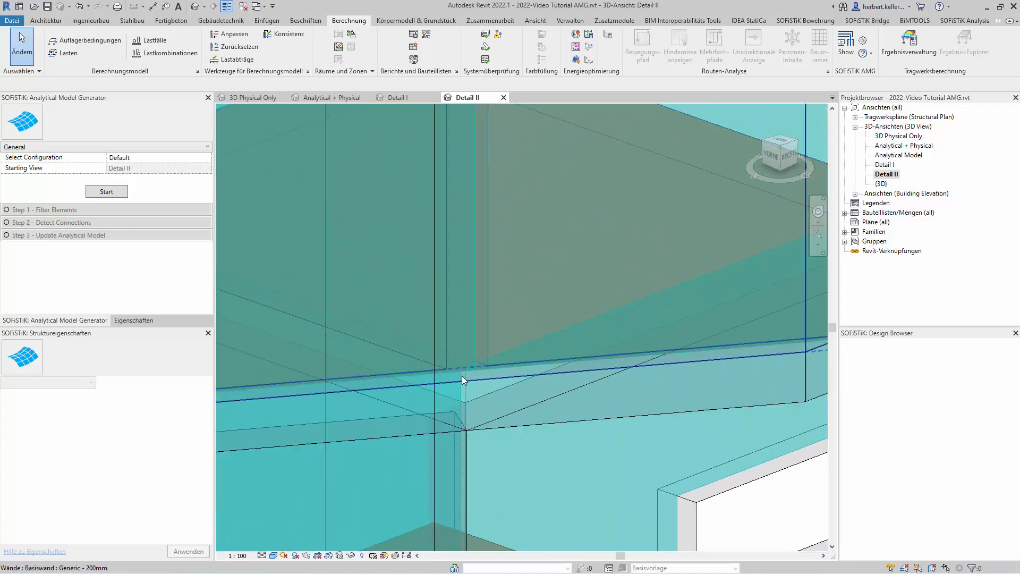
scroll(461, 375, "up", 3)
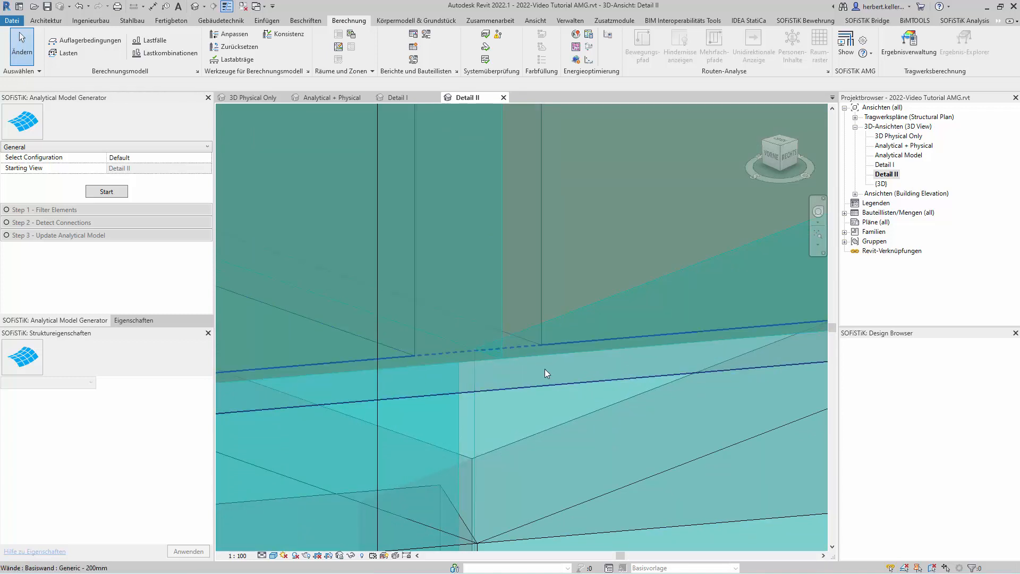
scroll(516, 375, "up", 2)
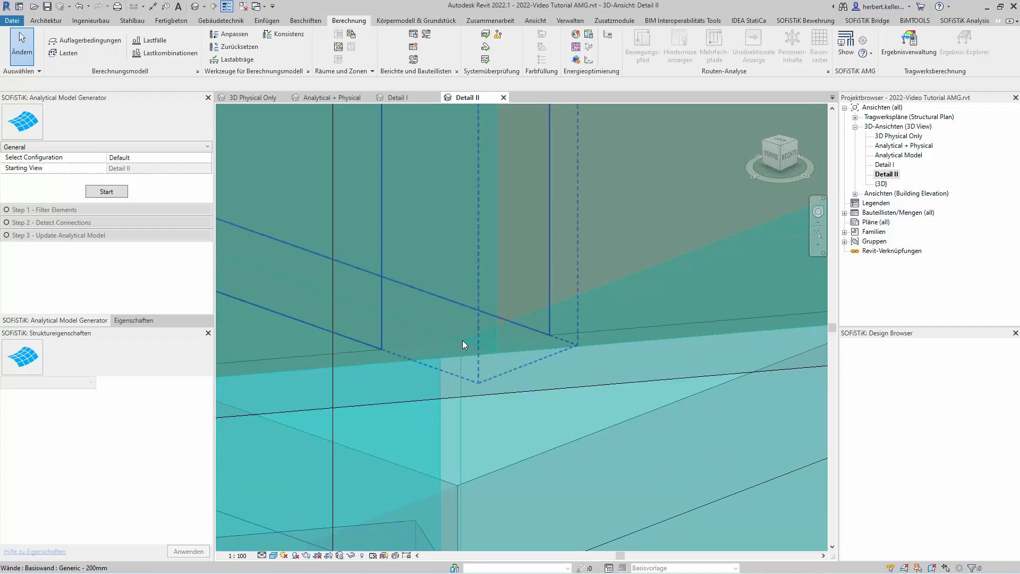
scroll(461, 340, "down", 2)
scroll(473, 334, "down", 6)
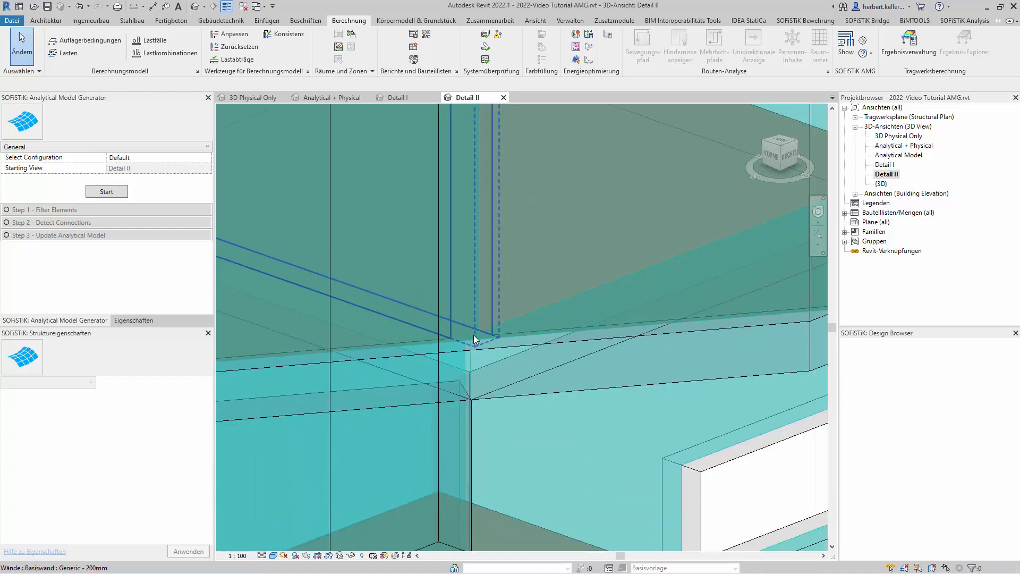
middle_click_drag(473, 335, 668, 270, "shift")
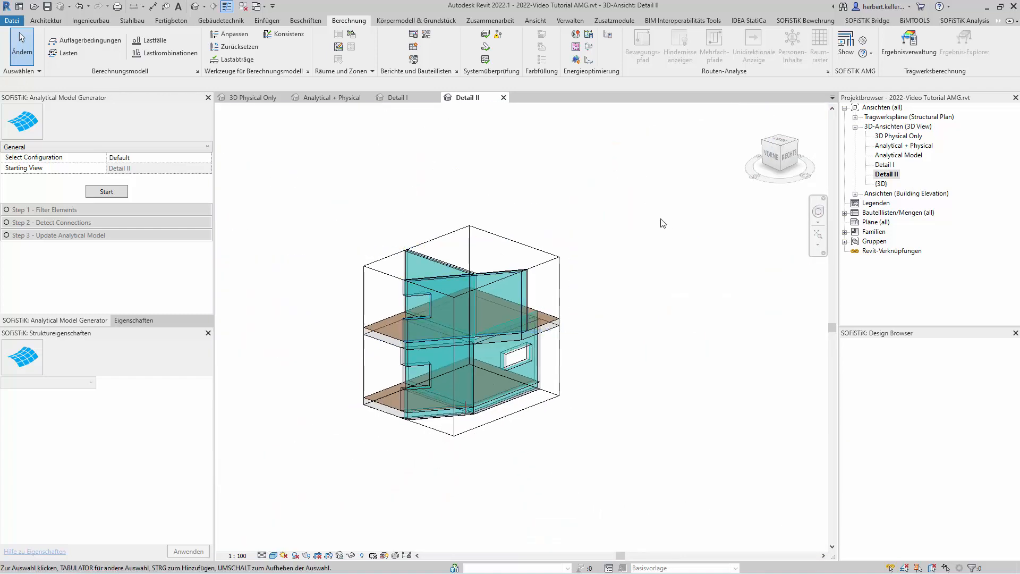
Start the Analytical Model Generator with the Default configuration from the 3D Physical Only view.
left_click(400, 98)
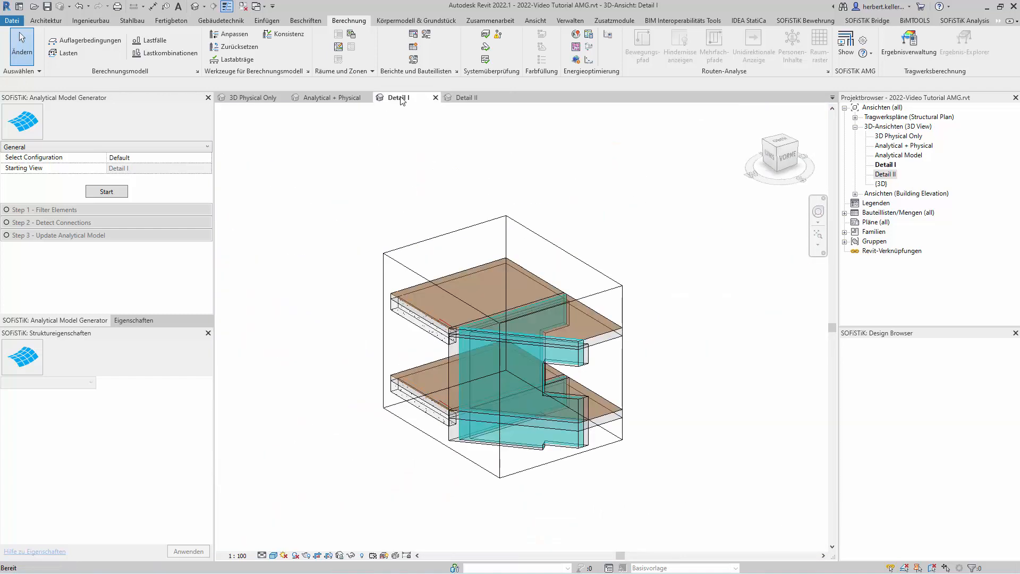
left_click(240, 98)
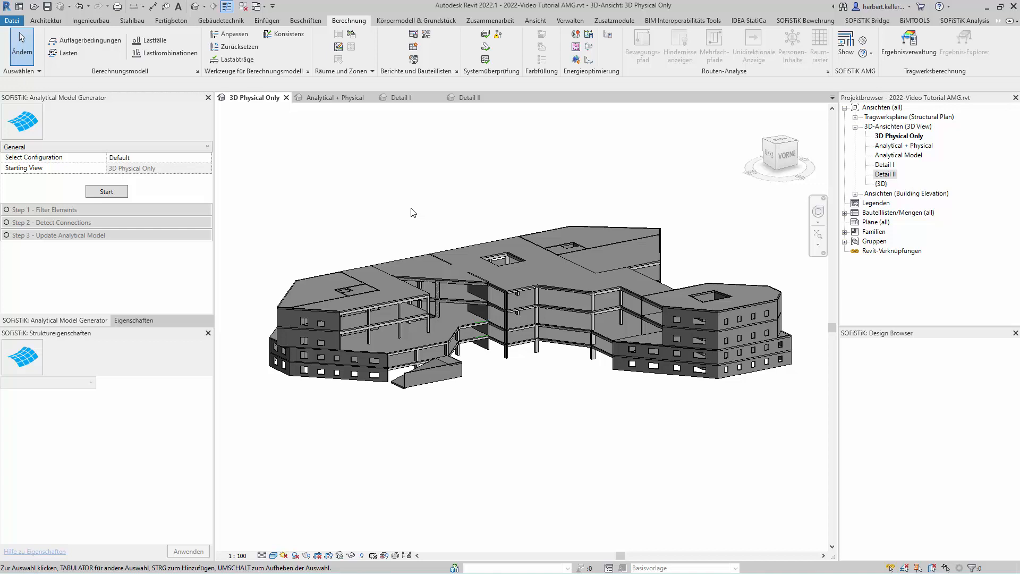
left_click(109, 192)
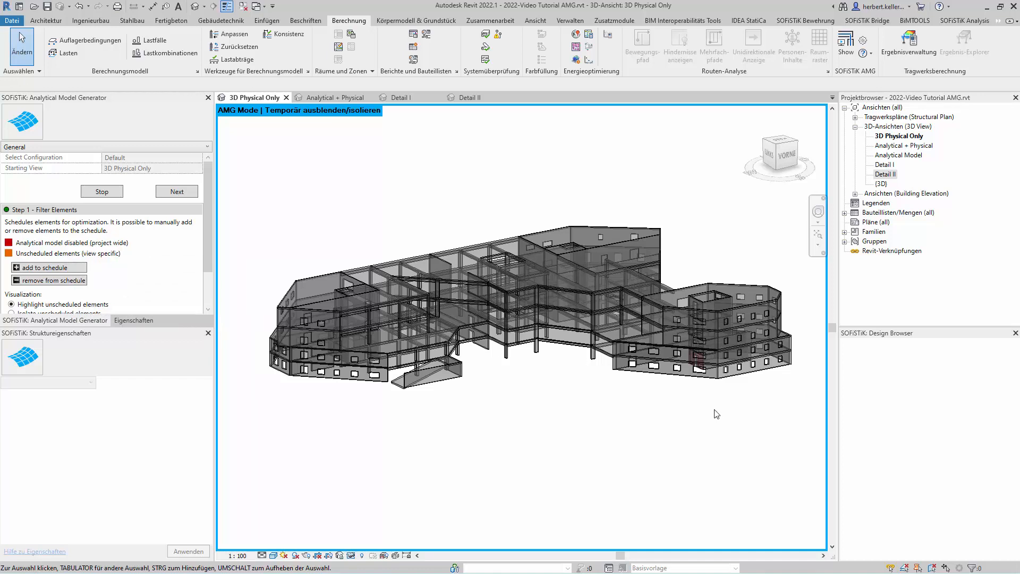
Select the red-highlighted interior wall with the door opening and check its analytical model activation setting in the element properties.
scroll(678, 358, "up", 5)
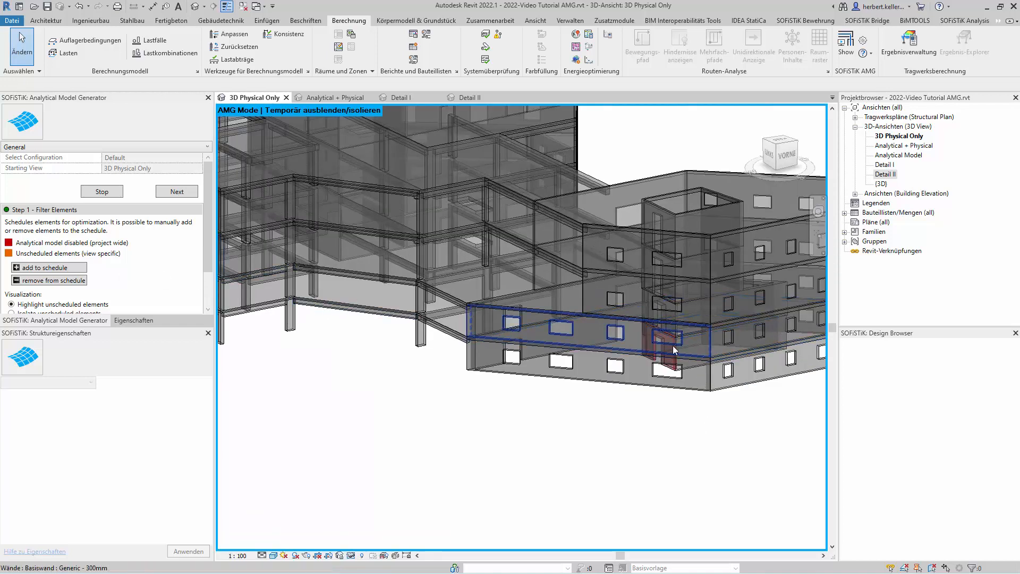
scroll(669, 344, "up", 5)
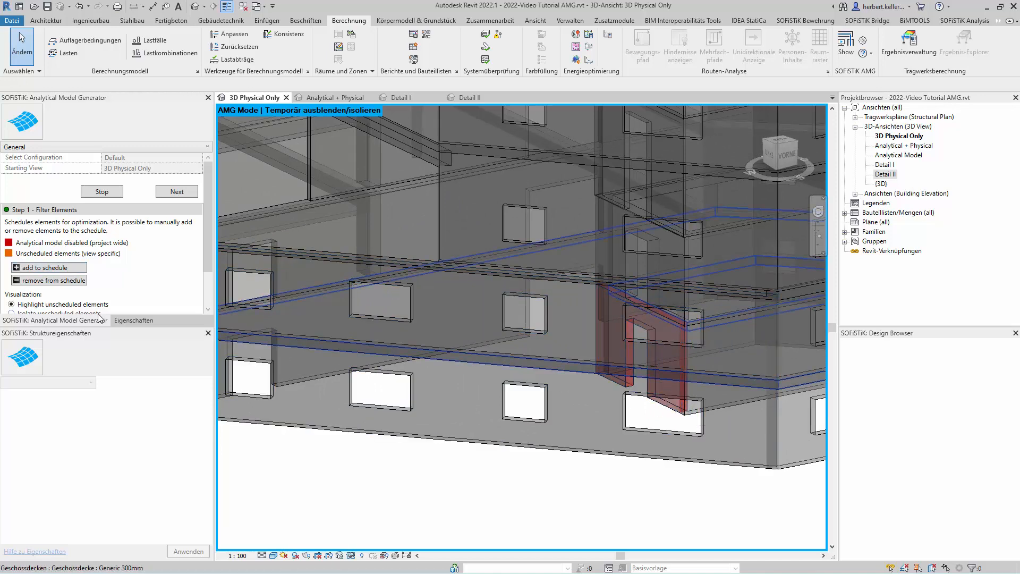
left_click_drag(206, 250, 206, 262)
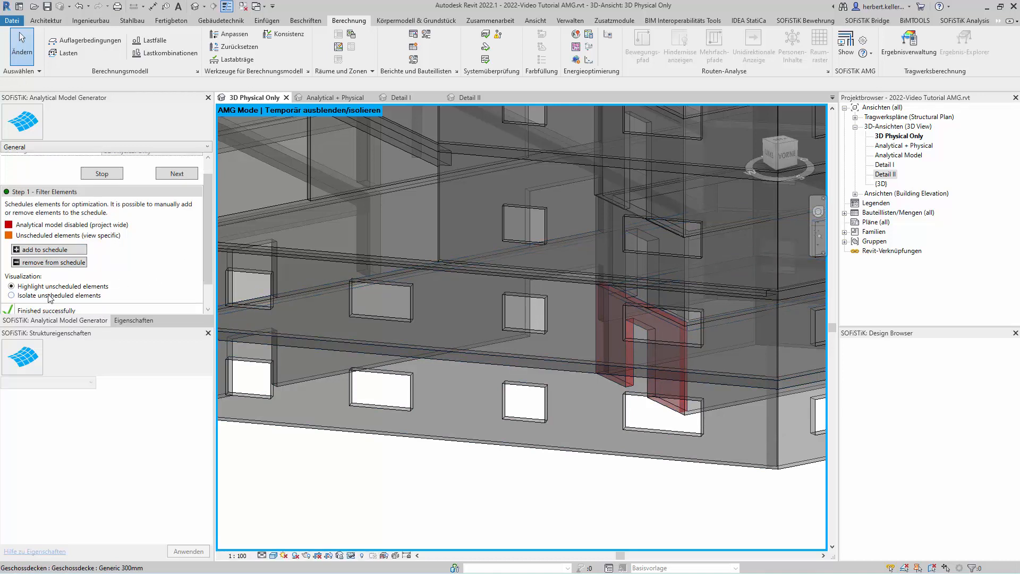
left_click(658, 408)
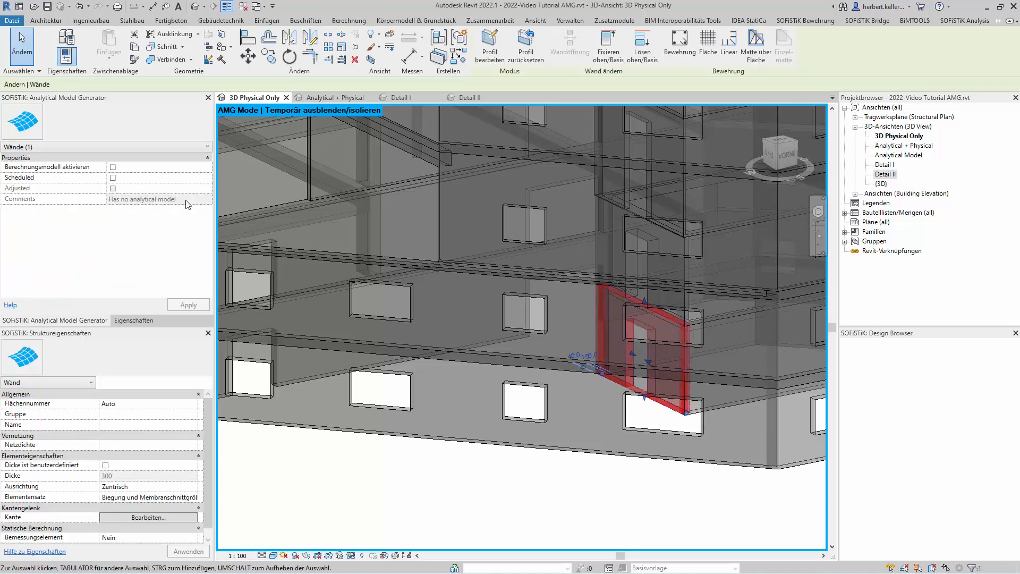
left_click(127, 320)
scroll(133, 220, "down", 4)
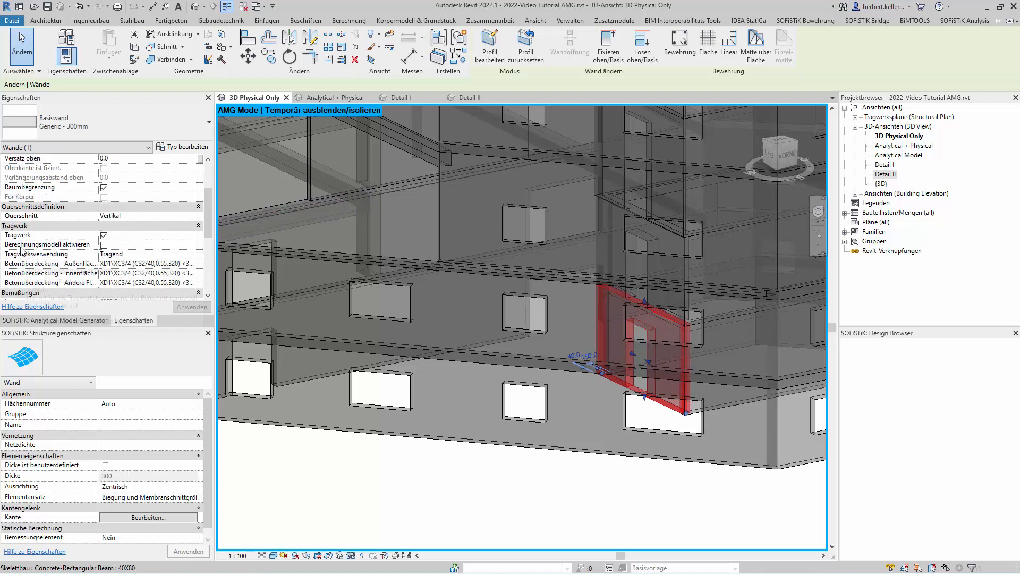
Activate the analytical model of the selected wall with the door opening and check its scheduling status in the Analytical Model Generator.
left_click(104, 245)
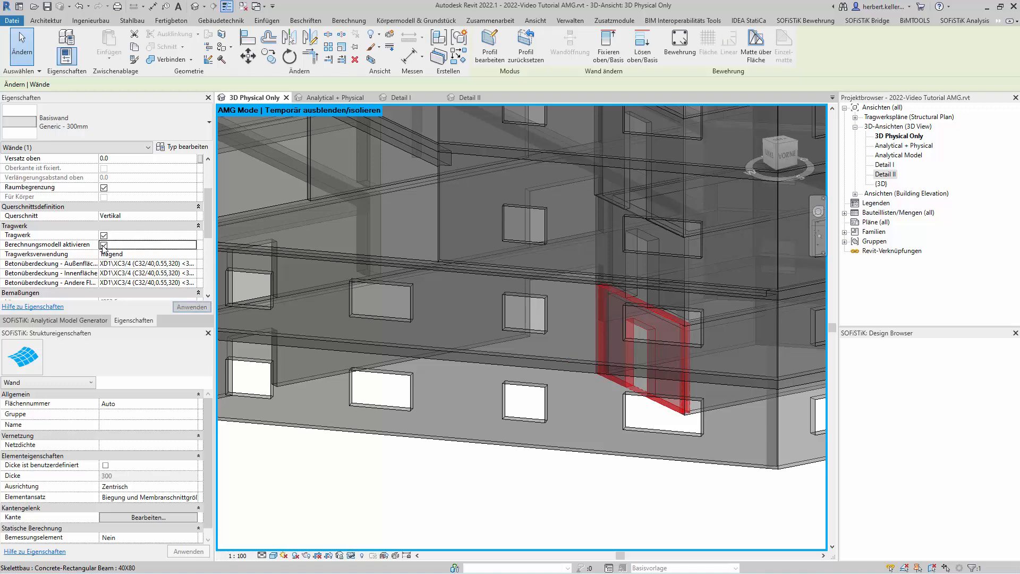
left_click(74, 320)
scroll(470, 473, "down", 3)
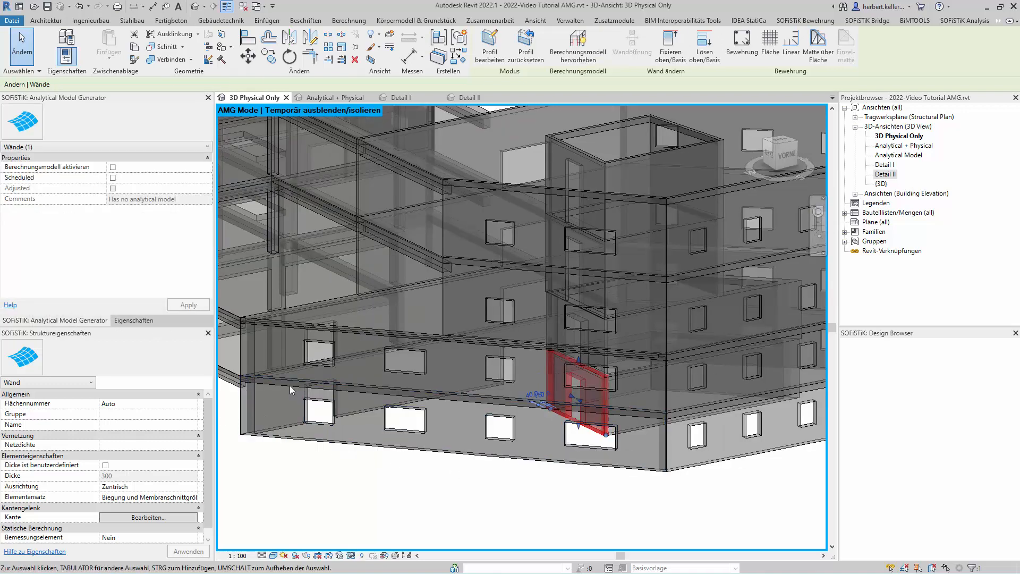
left_click(144, 320)
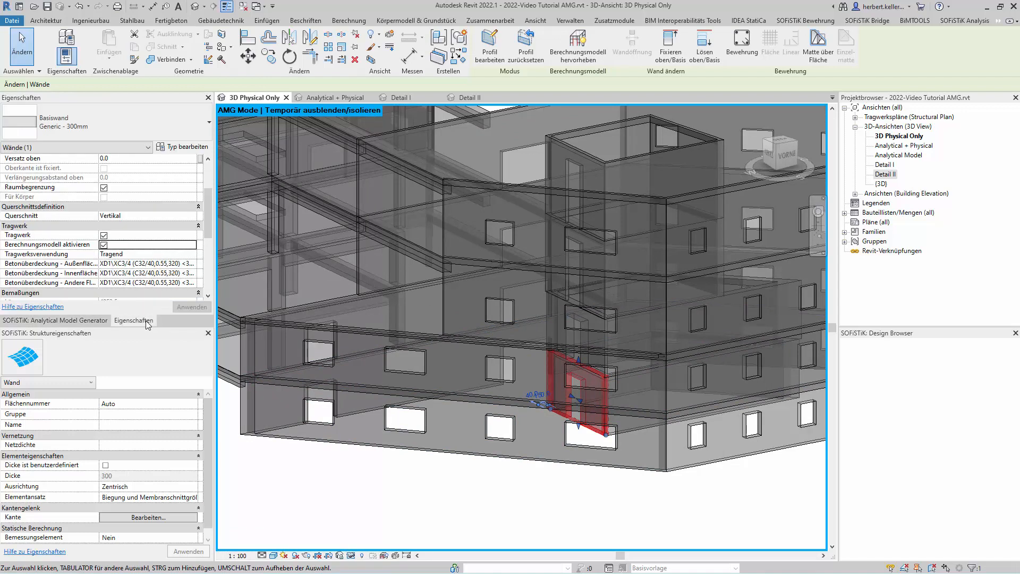
left_click(90, 322)
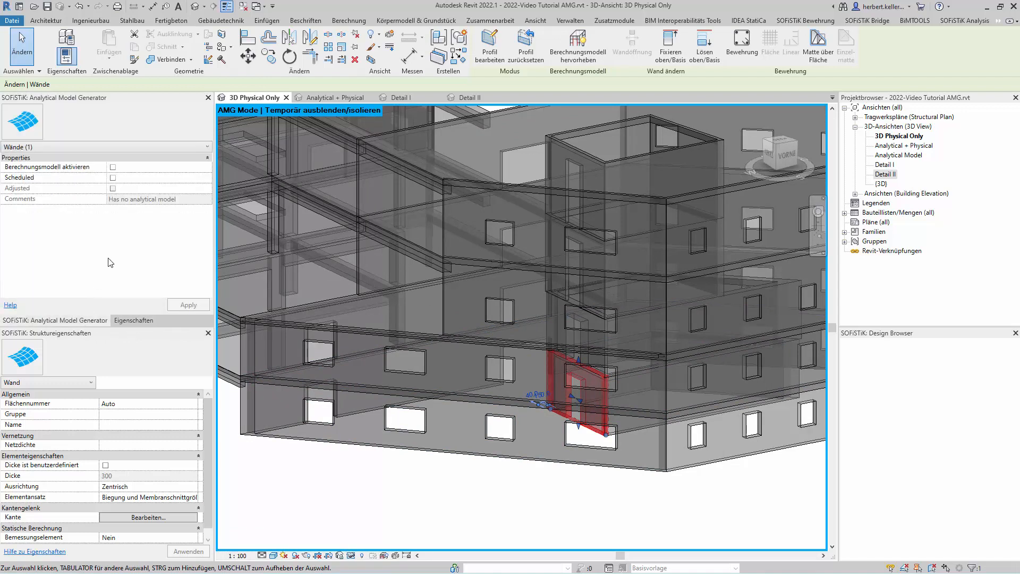
left_click(388, 500)
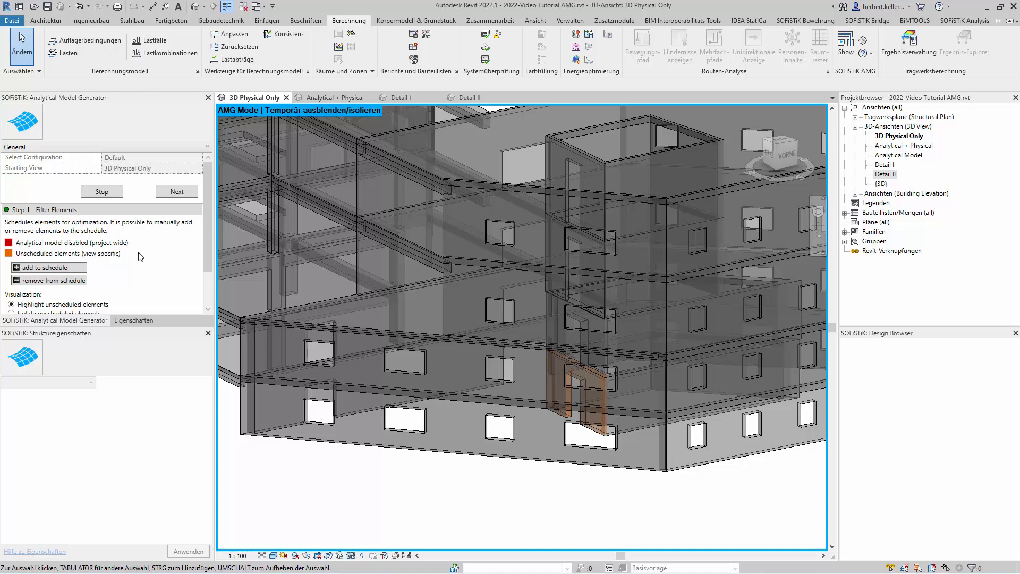
Review the filtered elements across the building and advance the generator to Step 2 - Detect Connections.
mouse_move(34, 257)
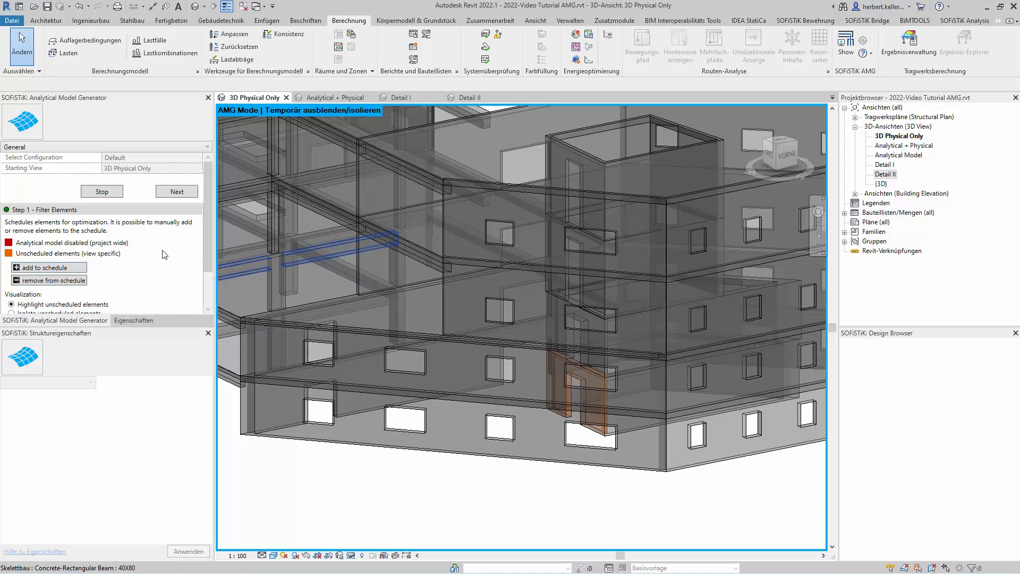
scroll(372, 462, "down", 3)
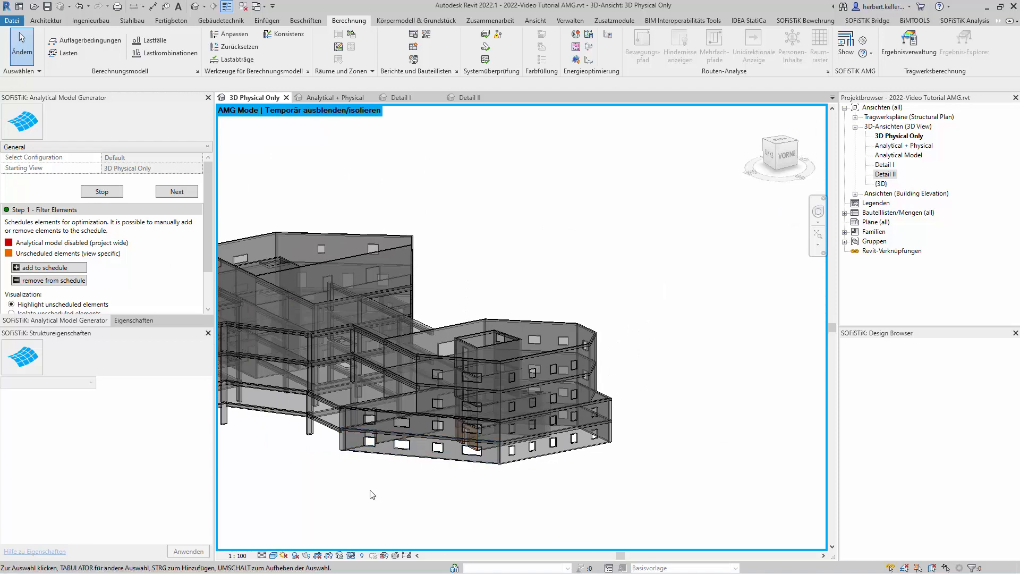
middle_click_drag(368, 484, 440, 343, "shift")
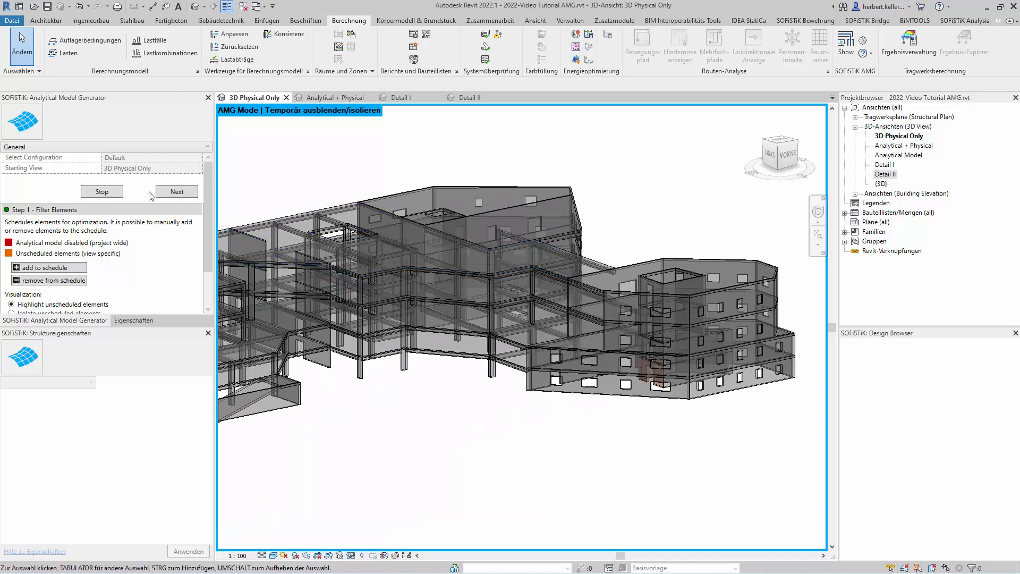
left_click(189, 193)
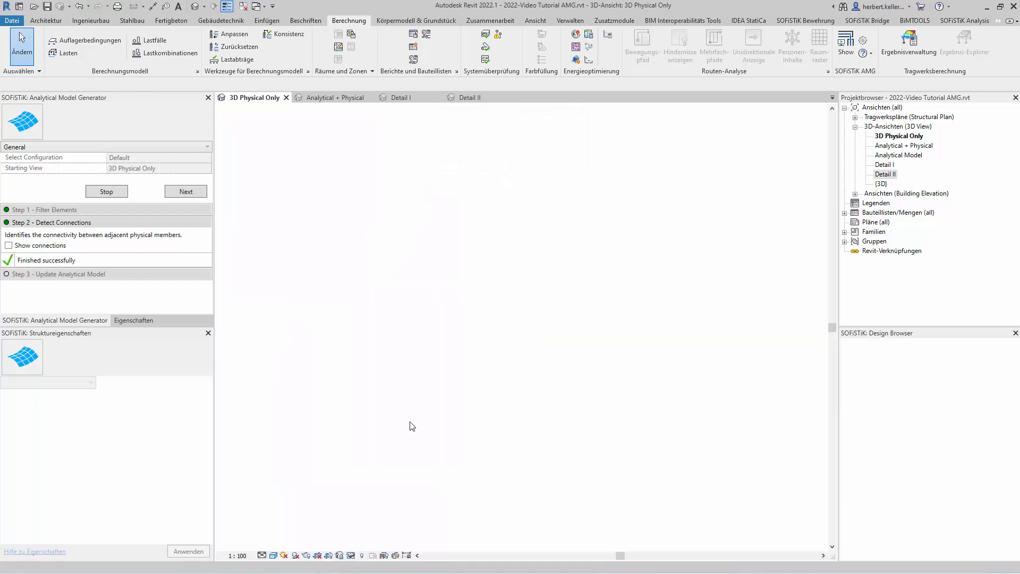
Show the detected connections and examine the connection points where the columns, beams and slabs meet.
scroll(461, 403, "down", 3)
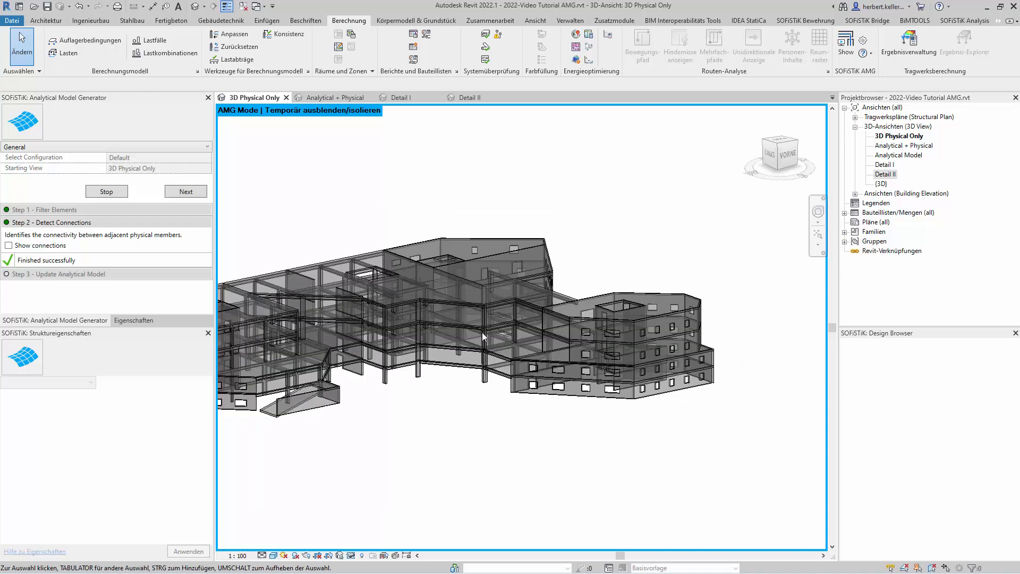
scroll(465, 326, "up", 5)
left_click(36, 246)
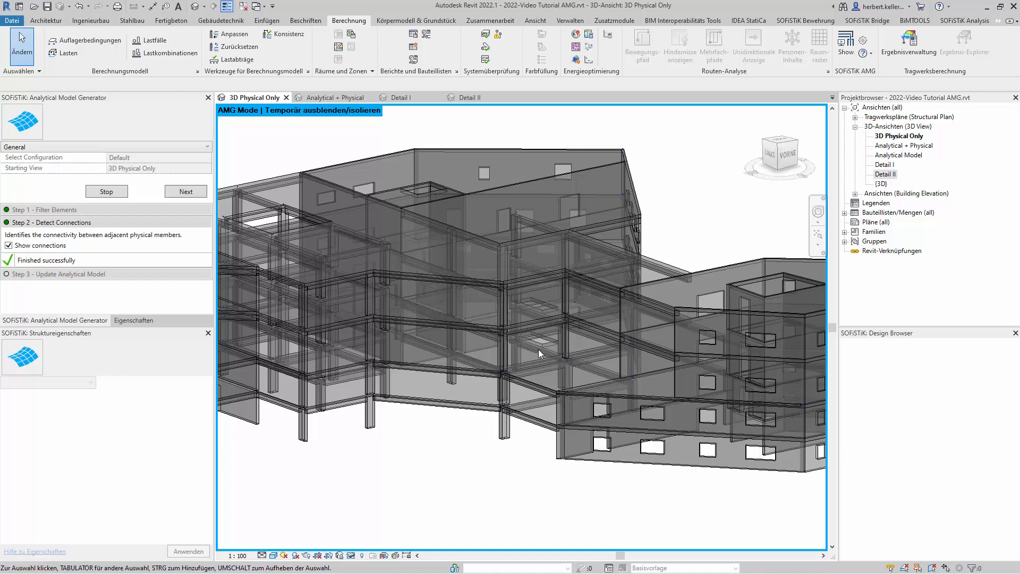
scroll(567, 398, "up", 6)
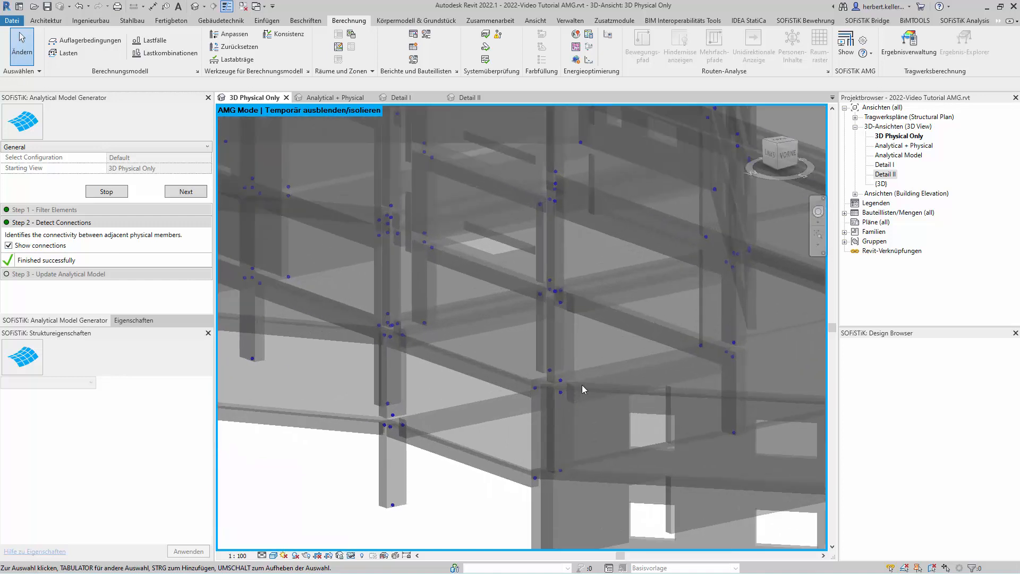
scroll(578, 393, "up", 3)
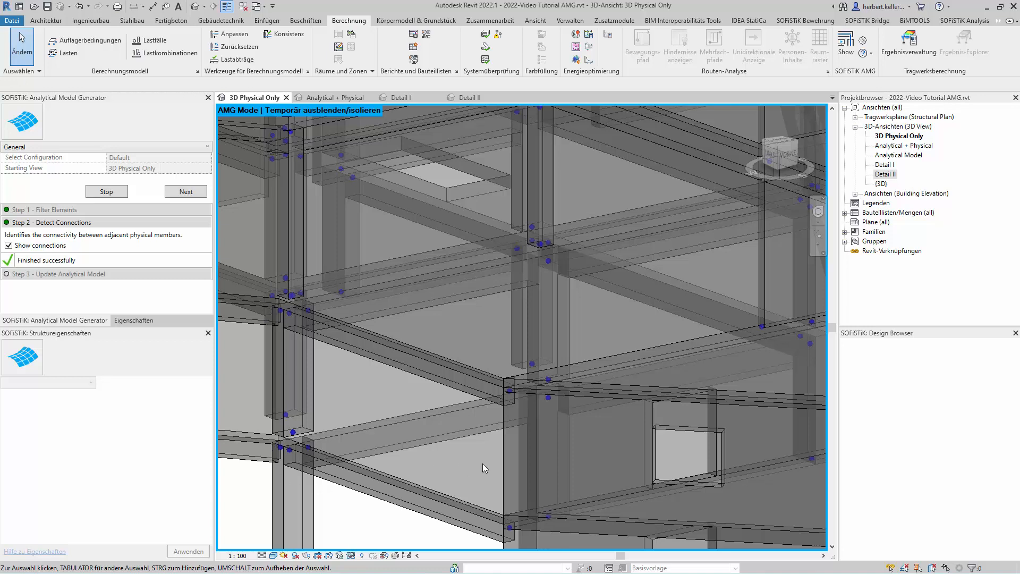
Examine the detected connection points between the walls and slabs around the stairwell core of the end wing.
scroll(488, 457, "down", 8)
middle_click_drag(628, 404, 409, 324)
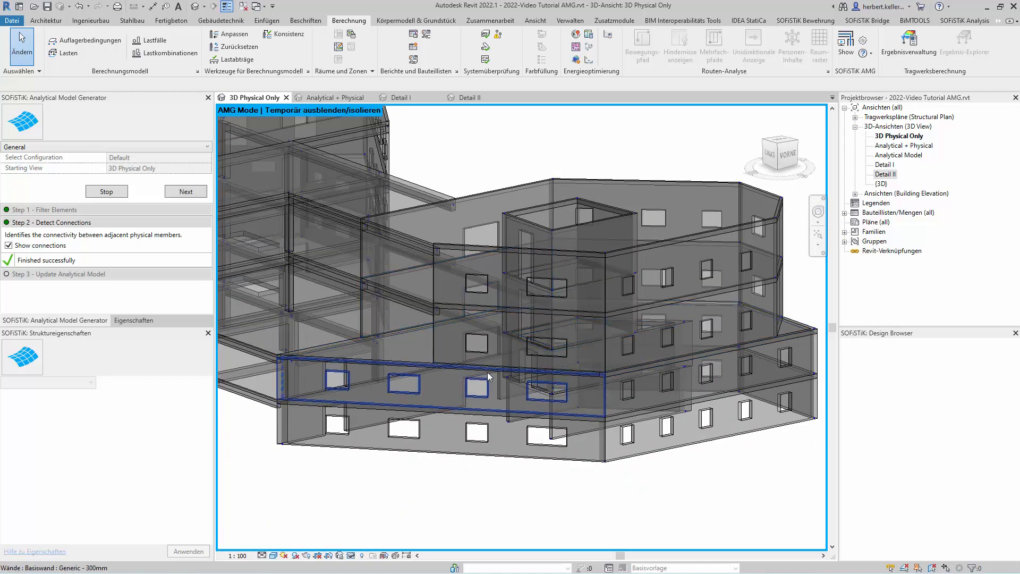
scroll(639, 310, "up", 8)
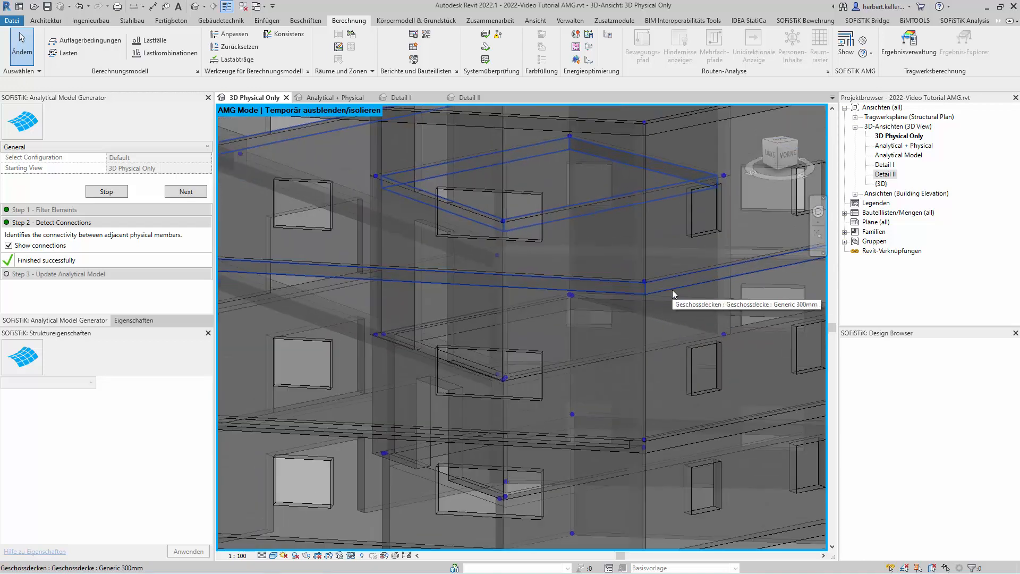
scroll(671, 289, "down", 10)
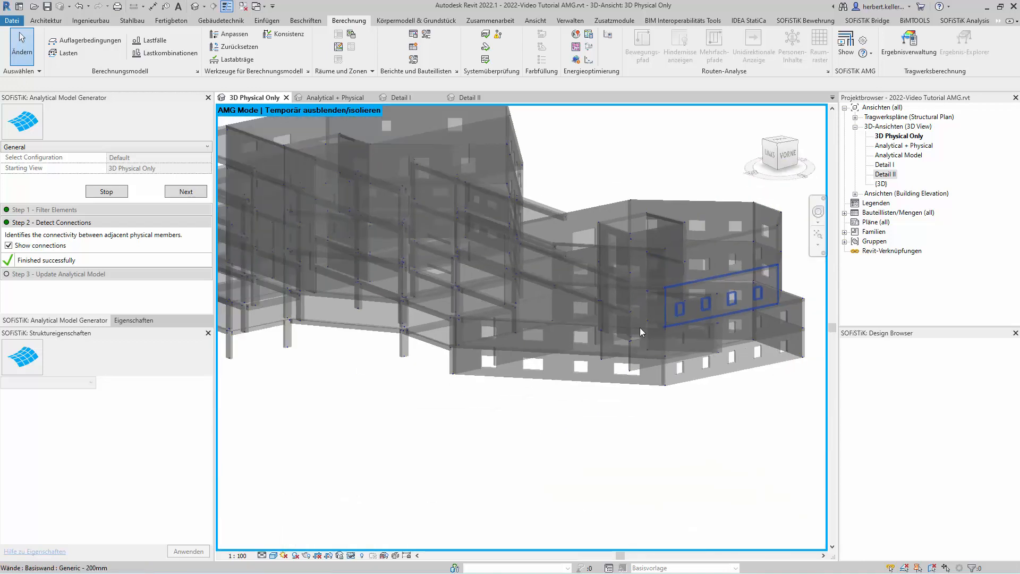
scroll(473, 480, "up", 3)
middle_click_drag(474, 480, 577, 460)
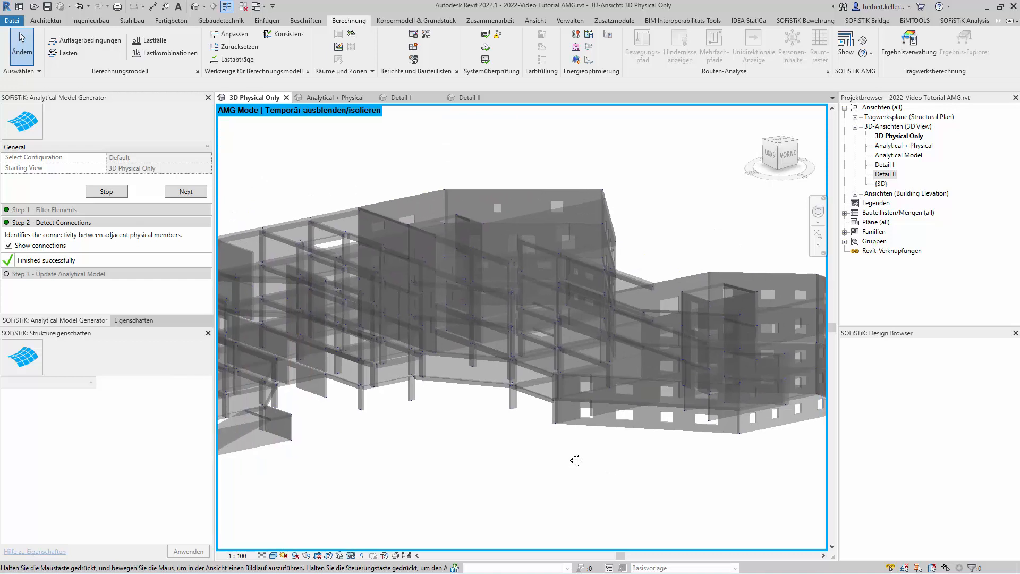
scroll(577, 460, "down", 3)
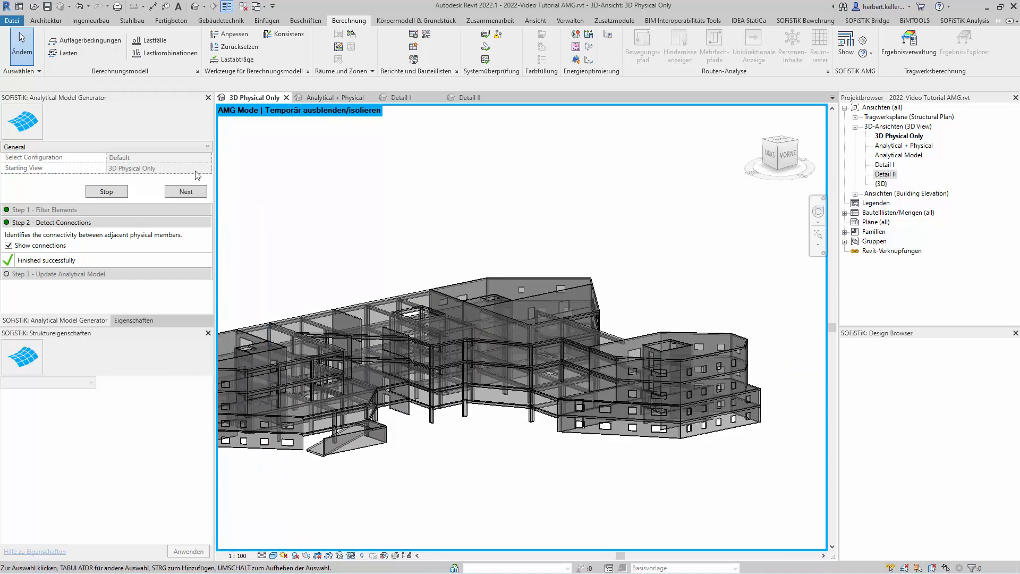
Run Step 3 - Update Analytical Model and inspect the resulting analytical wall surfaces in the end wing.
left_click(187, 192)
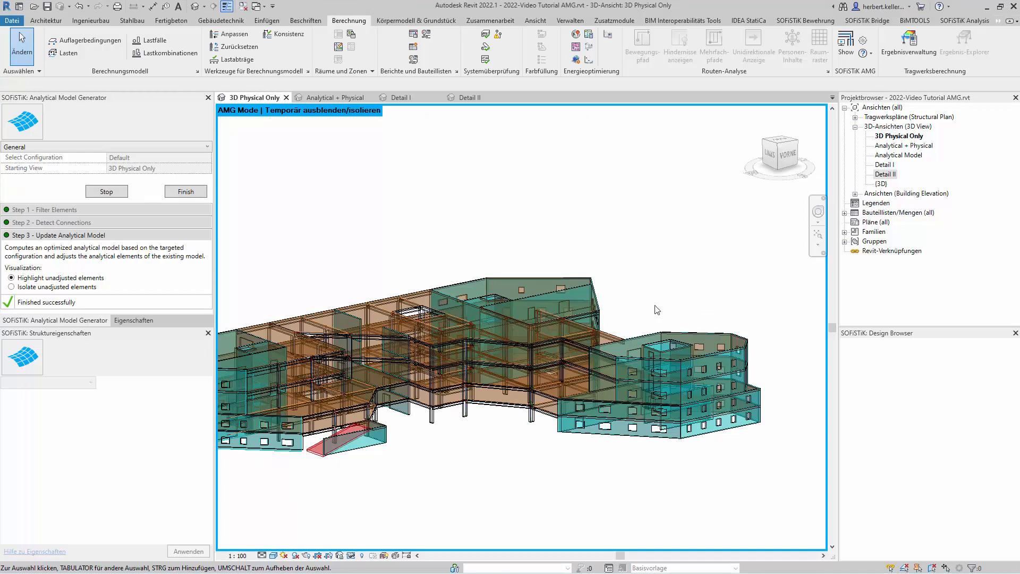
middle_click_drag(583, 481, 628, 469, "shift")
scroll(664, 413, "up", 8)
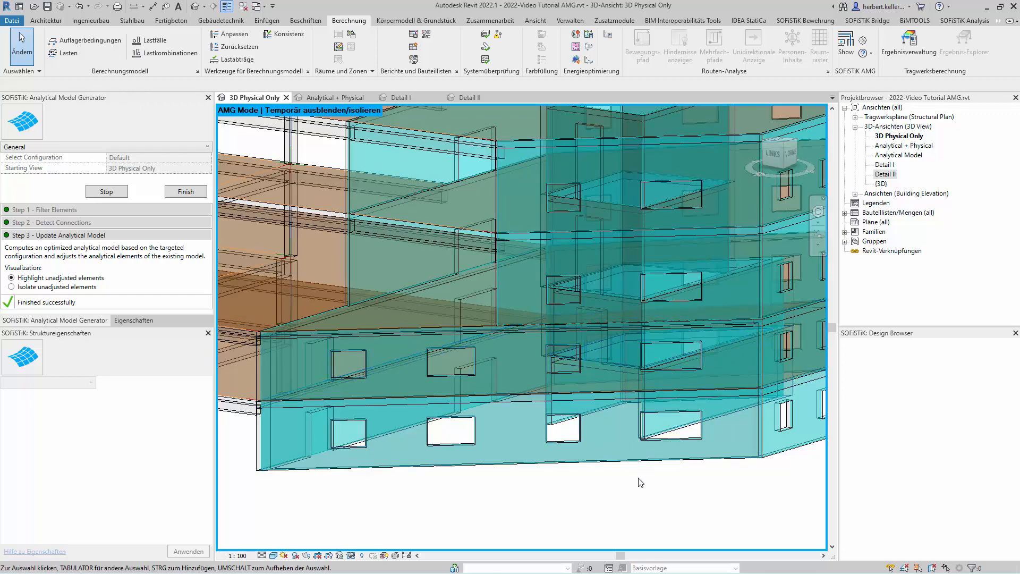
scroll(640, 526, "down", 6)
middle_click_drag(644, 501, 616, 491, "shift")
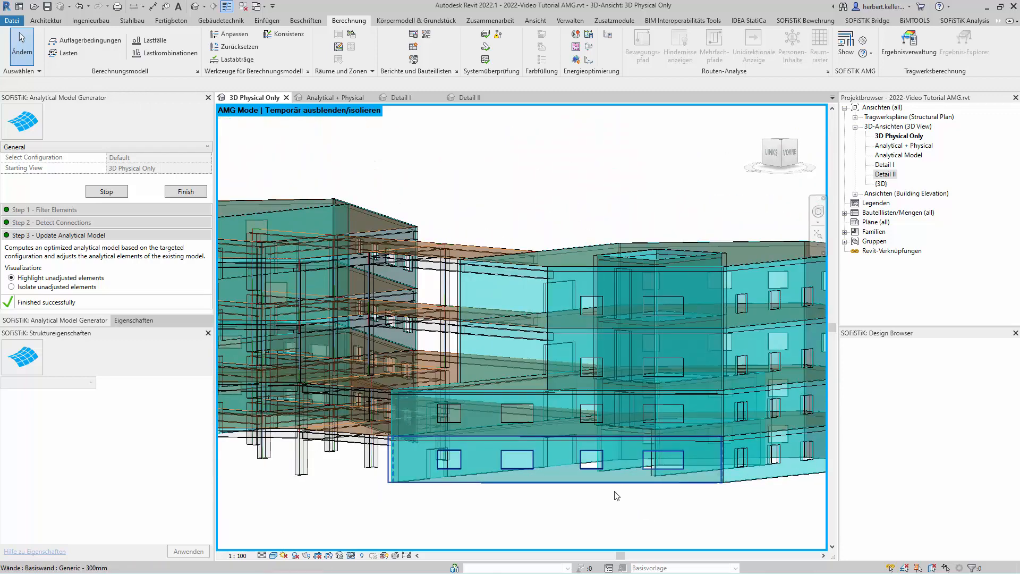
Examine the red-highlighted sloping ramp slab and the color-coded analytical elements across the whole building.
scroll(616, 492, "down", 4)
scroll(467, 474, "down", 1)
middle_click_drag(470, 471, 677, 391)
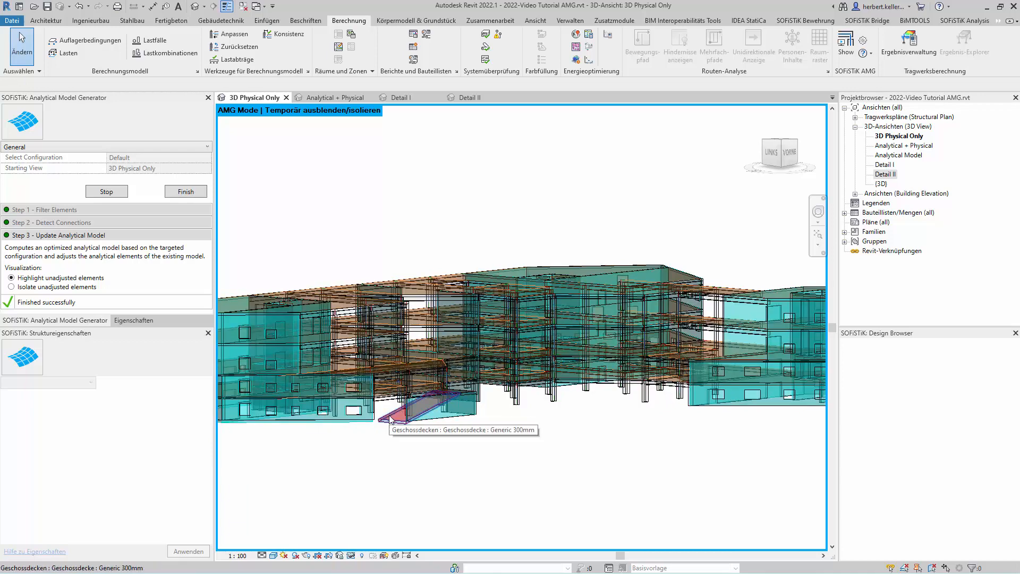
scroll(494, 519, "up", 6)
middle_click_drag(493, 519, 447, 531, "shift")
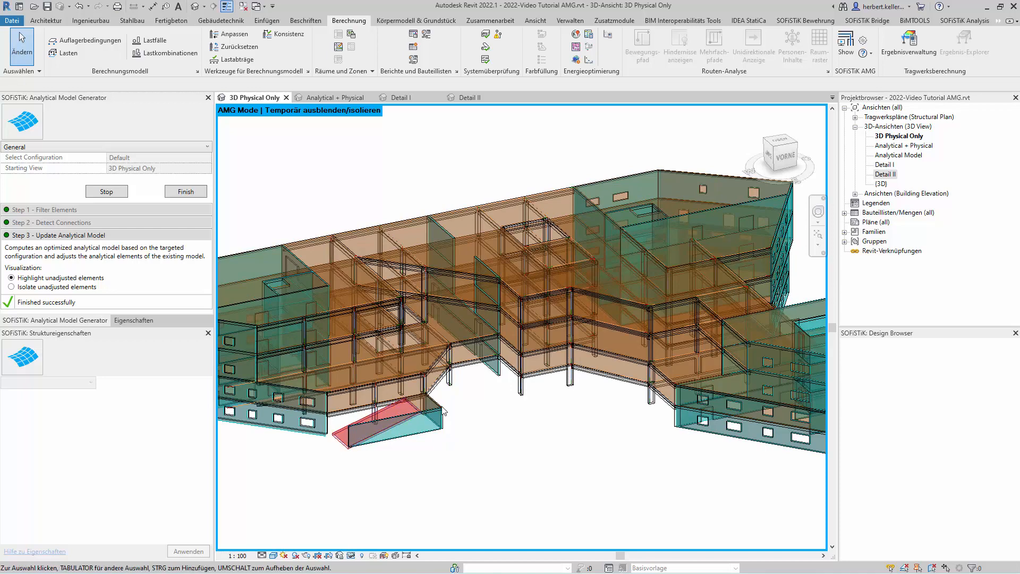
scroll(537, 485, "down", 2)
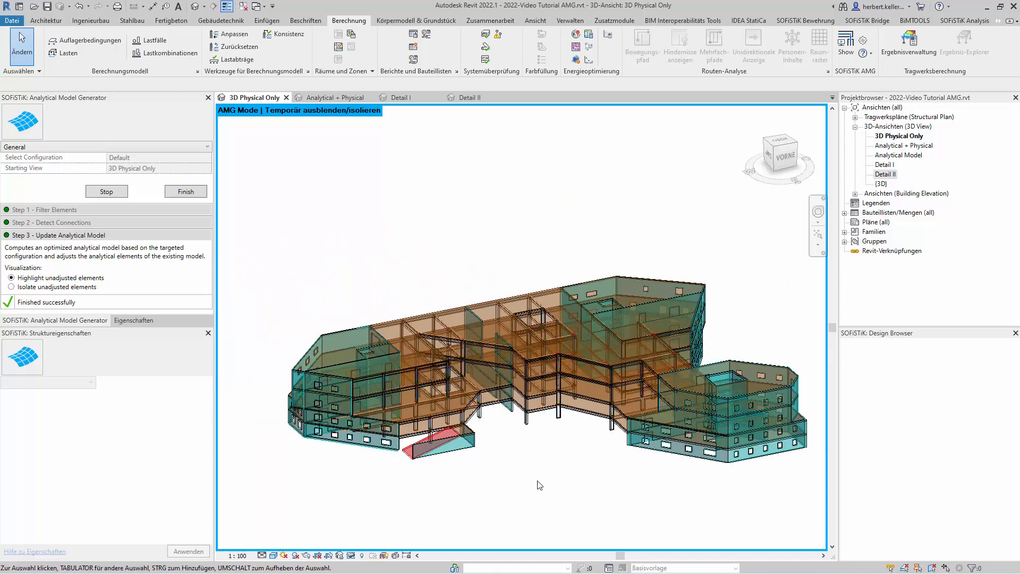
middle_click_drag(571, 488, 498, 487, "shift")
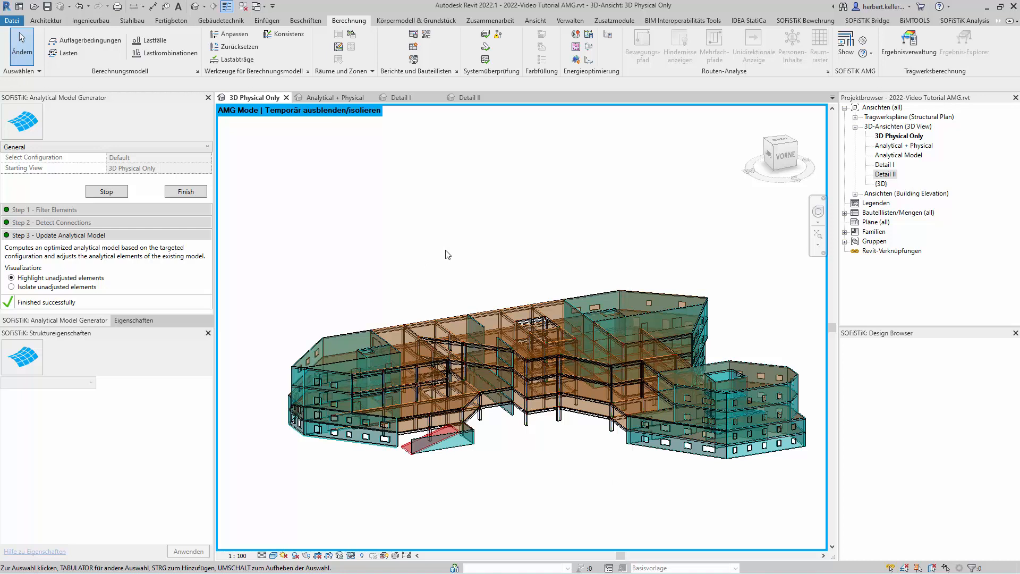
Open the Detail I view and examine how the analytical slab and wall surfaces meet at the beam corner.
left_click(405, 98)
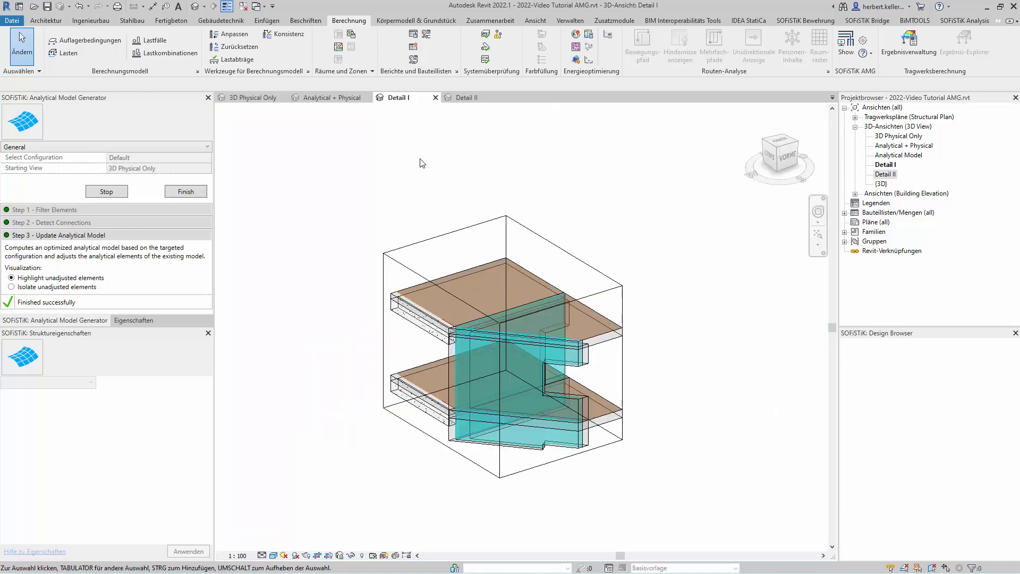
scroll(448, 331, "up", 6)
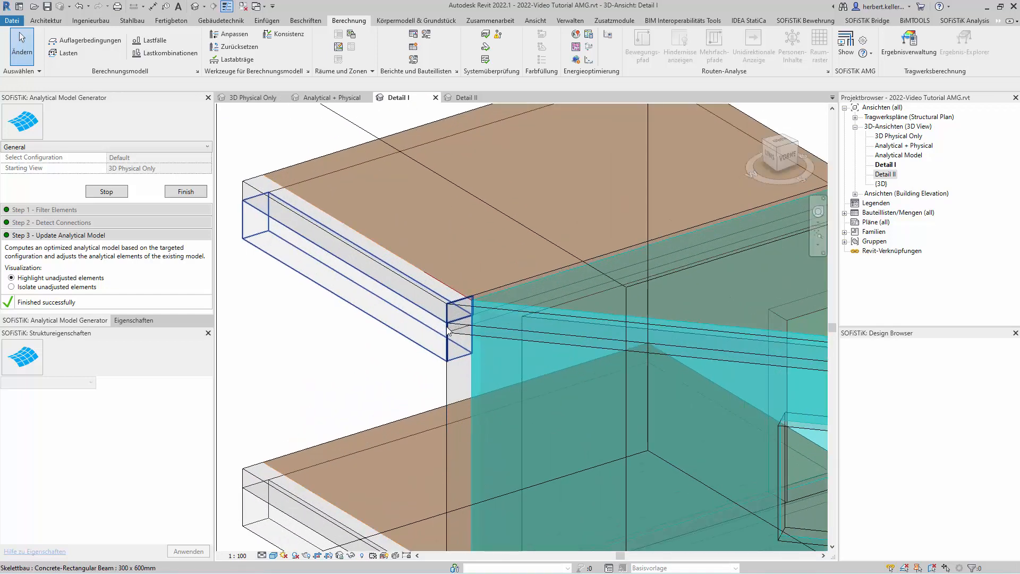
scroll(447, 330, "up", 4)
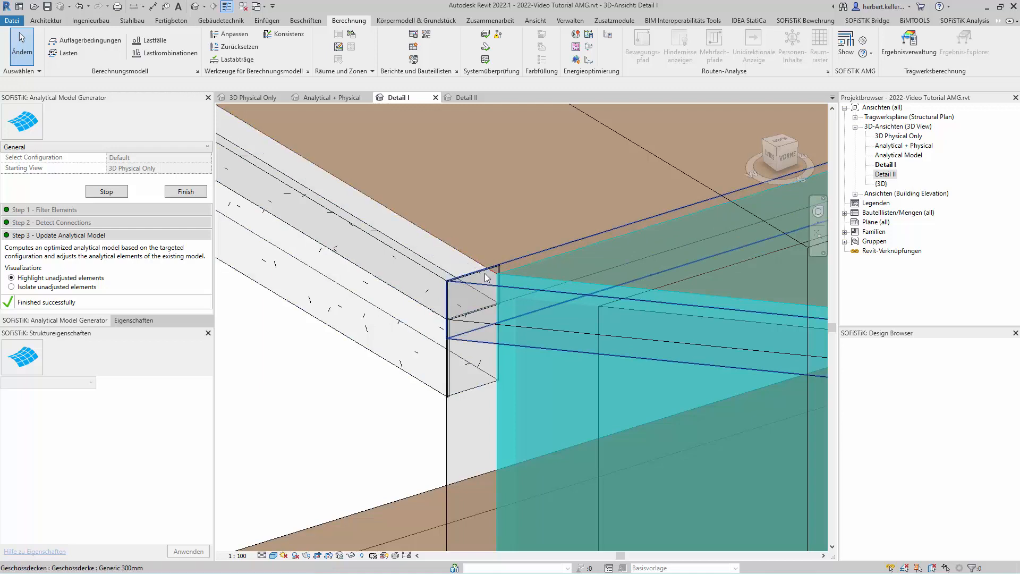
scroll(531, 272, "up", 1)
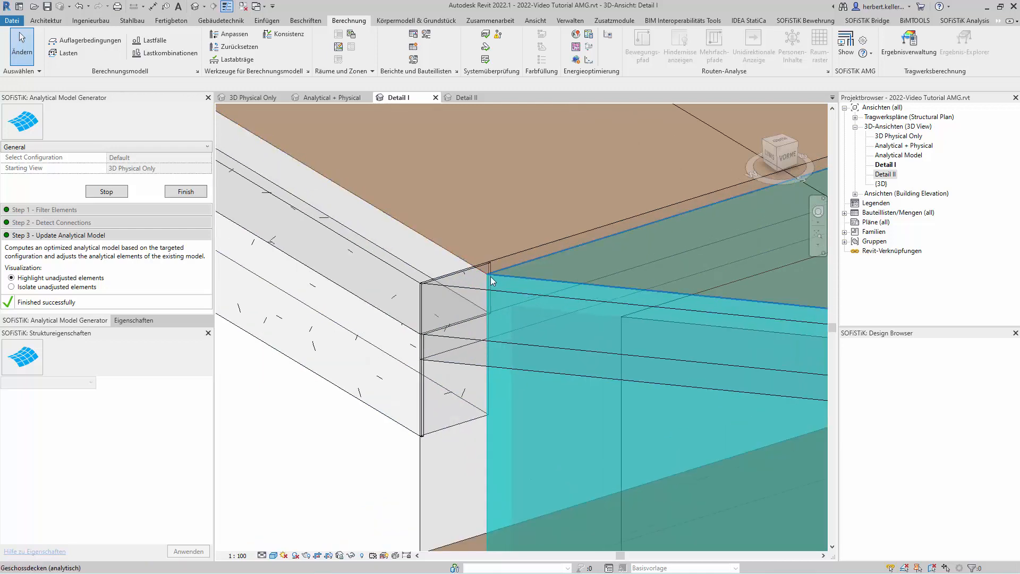
scroll(525, 267, "up", 1)
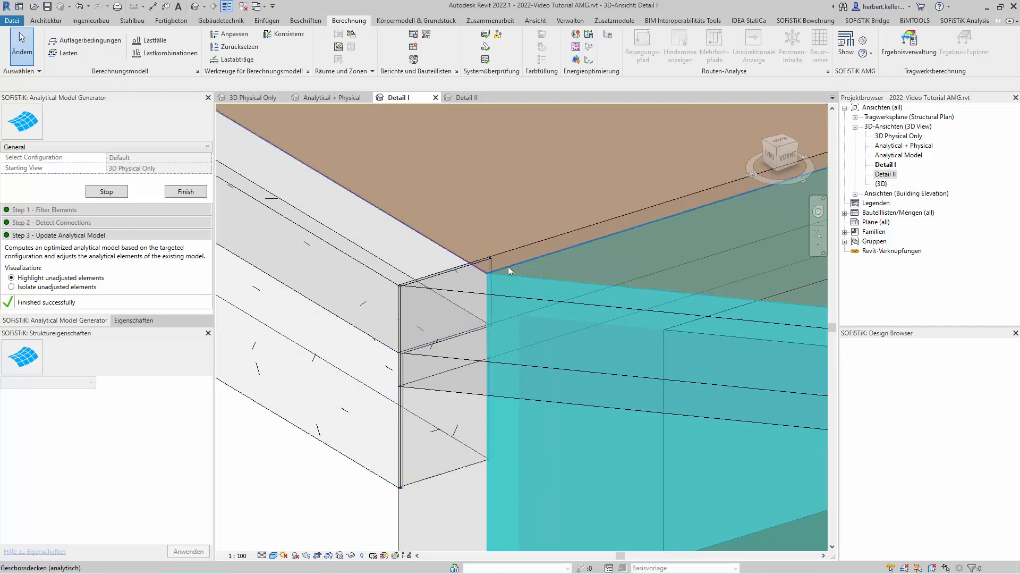
scroll(490, 273, "down", 5)
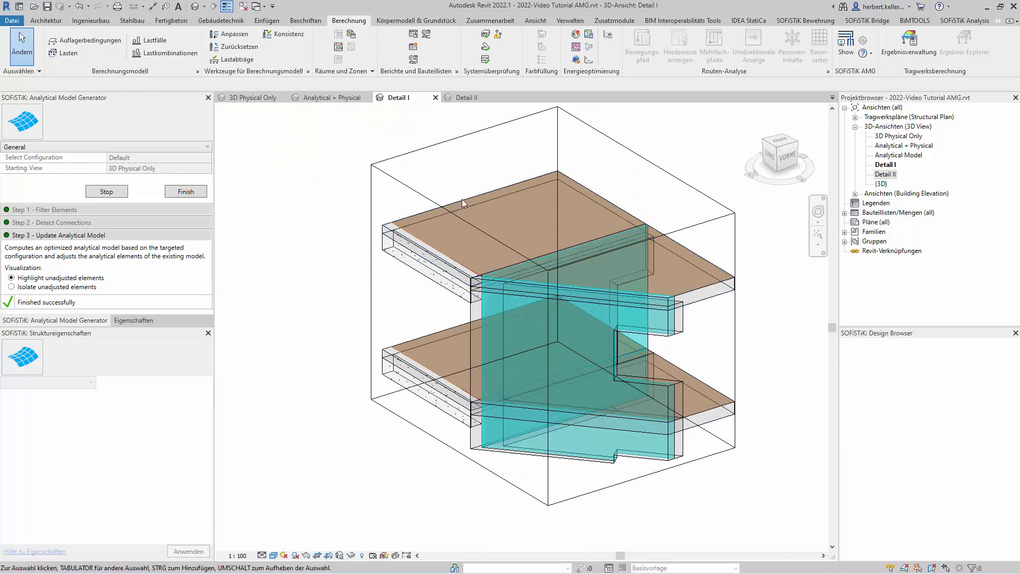
Open the Detail II view and examine the alignment of the upper and lower analytical walls at the intermediate slab corner.
left_click(468, 97)
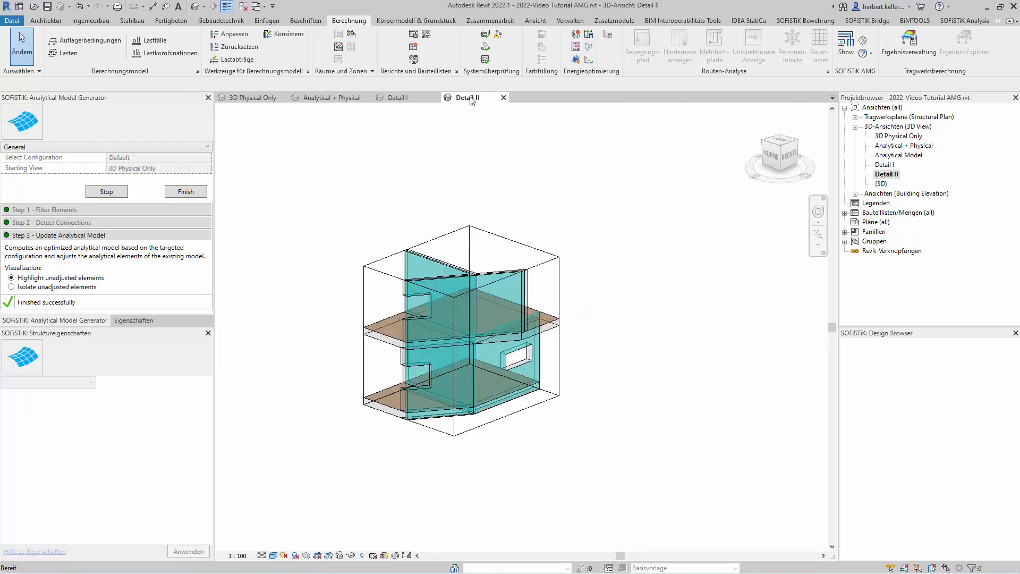
scroll(470, 342, "up", 5)
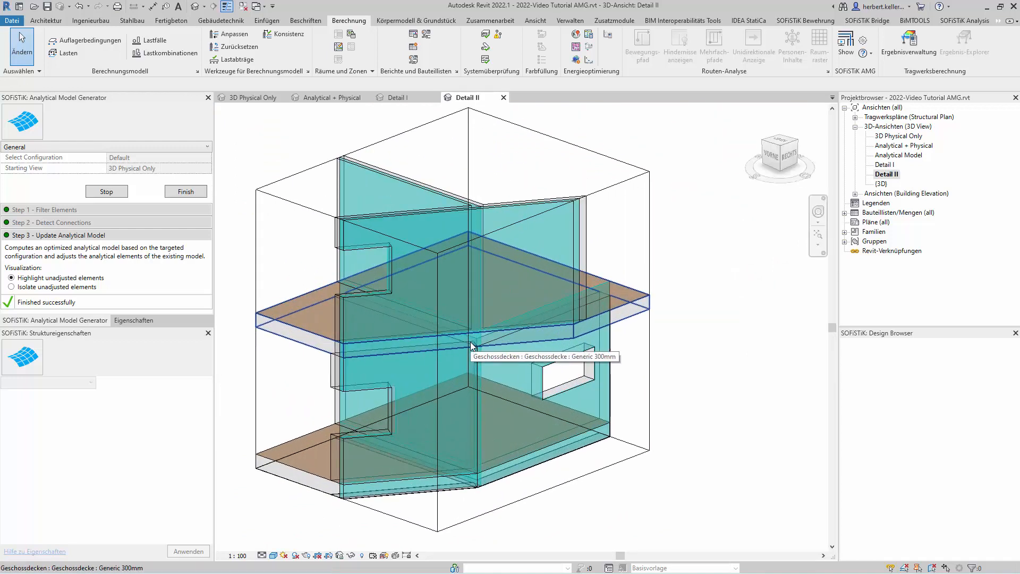
scroll(472, 343, "up", 5)
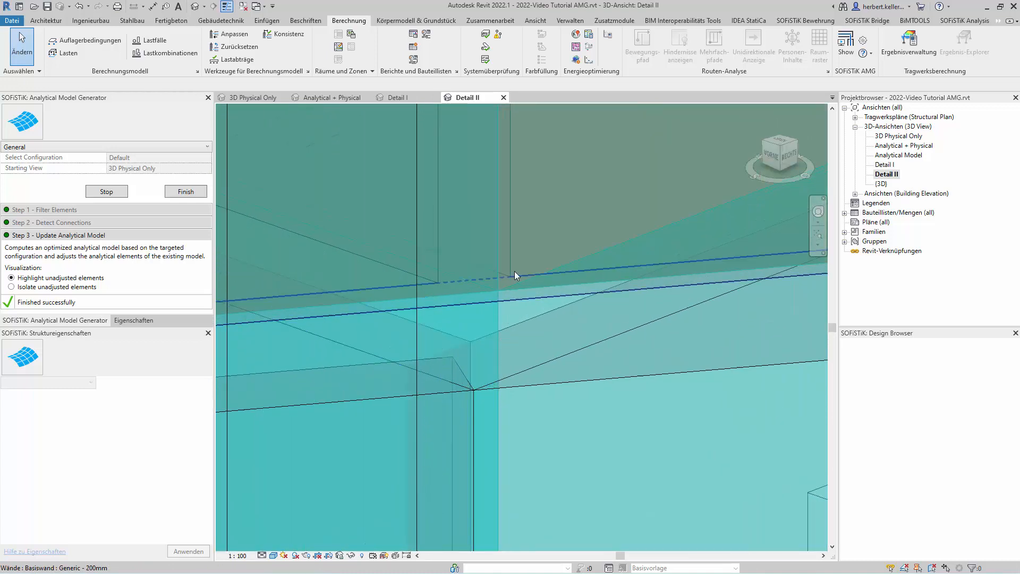
scroll(519, 306, "up", 3)
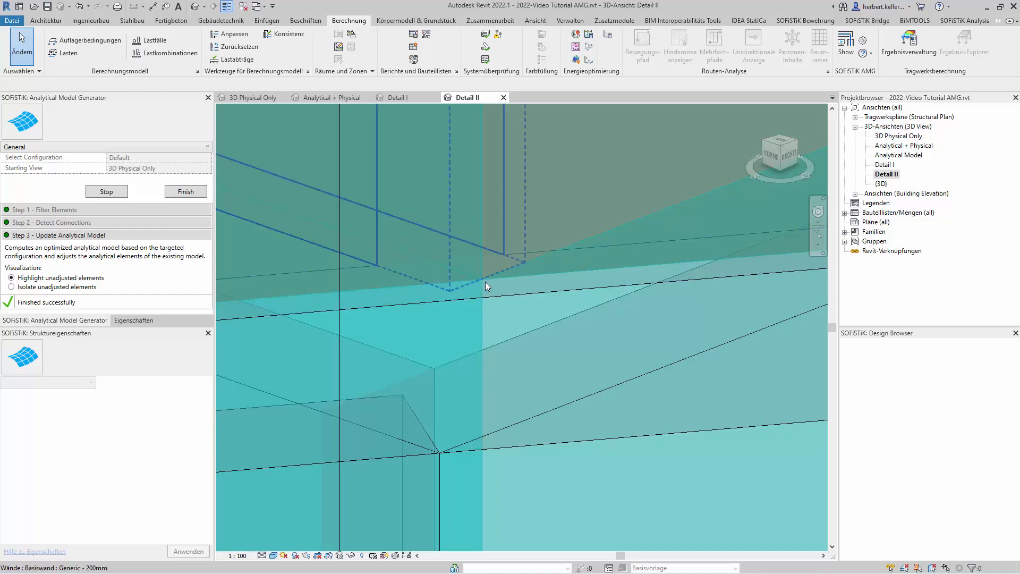
scroll(520, 305, "down", 4)
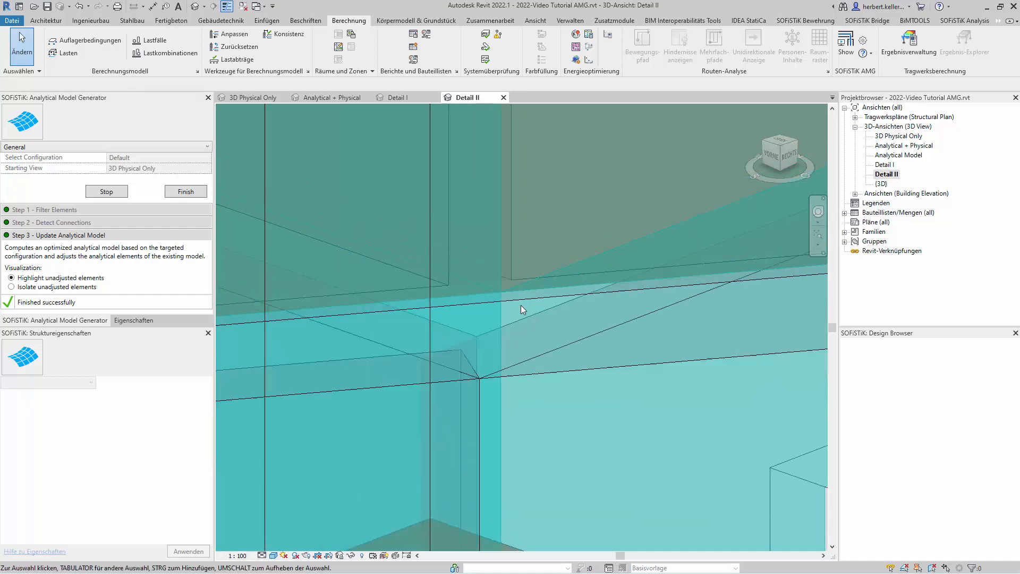
scroll(521, 305, "down", 5)
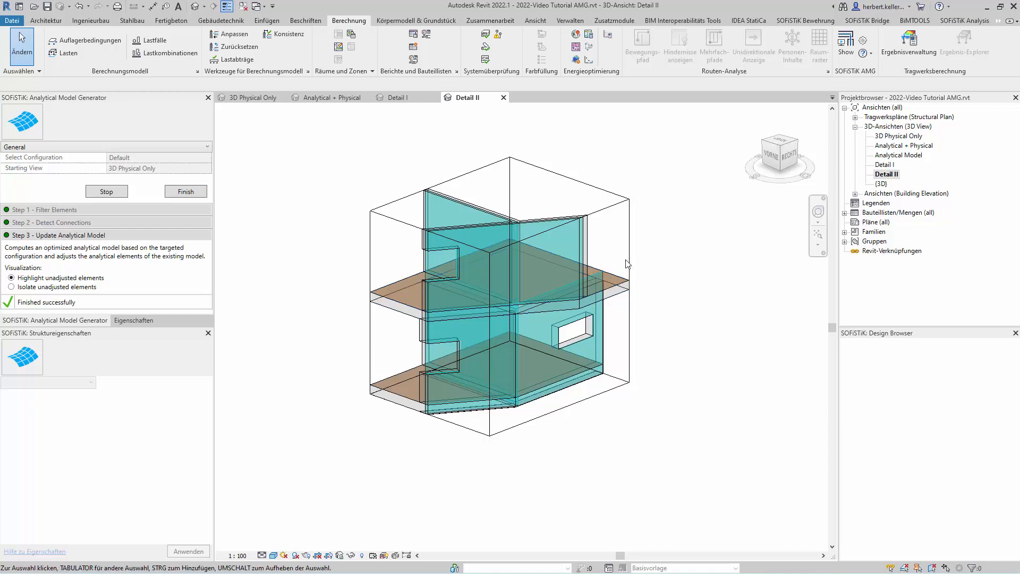